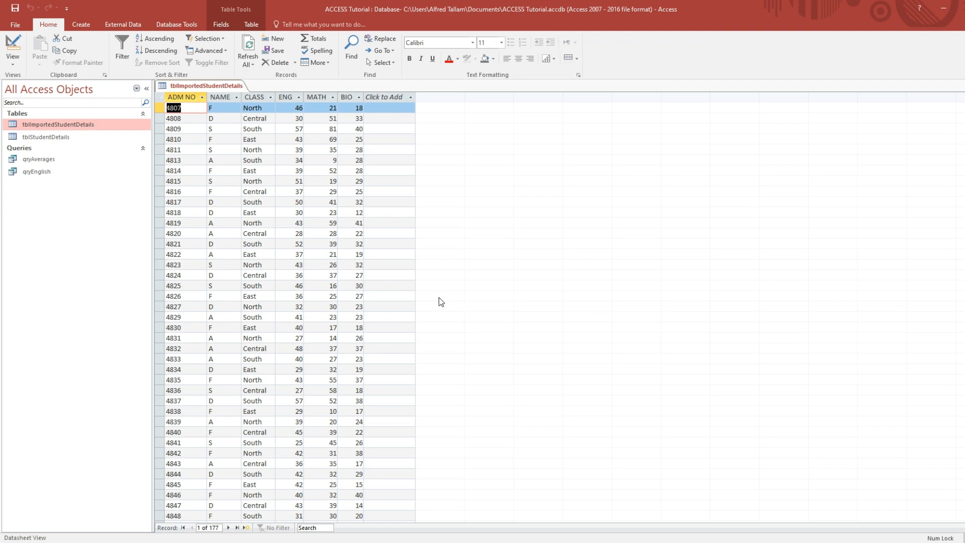
# Step: Open the tblStudentDetails table in Design view and add a field named Gender below Total
pyautogui.doubleClick(68, 137)
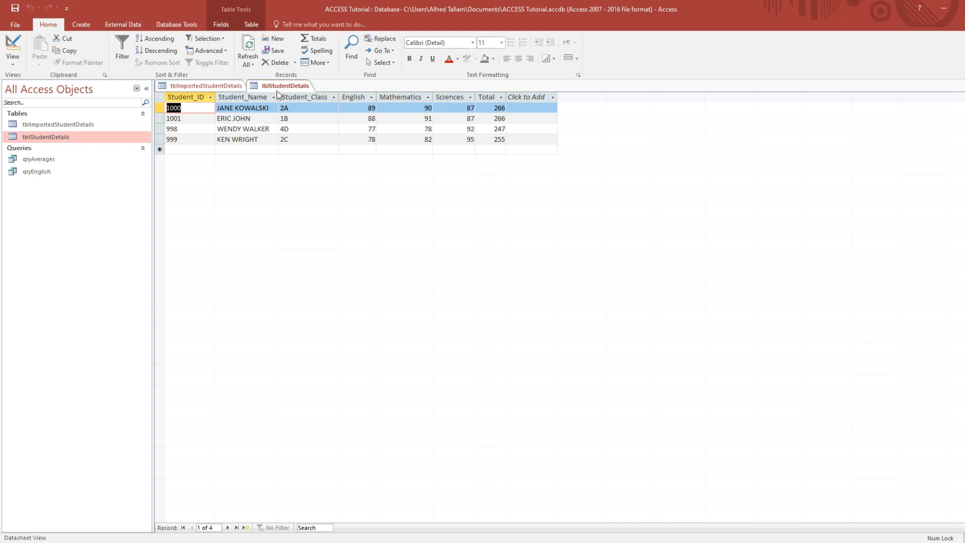
pyautogui.click(13, 44)
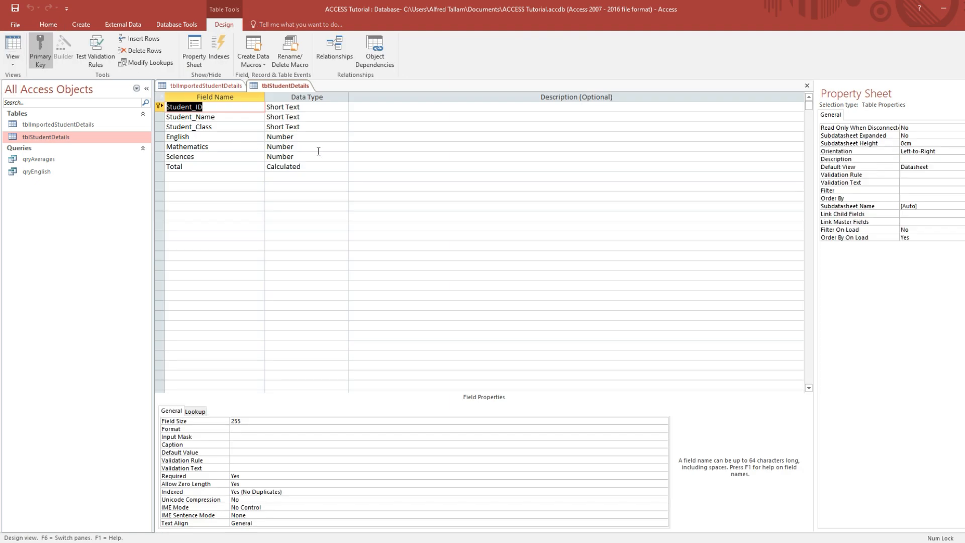
pyautogui.click(202, 177)
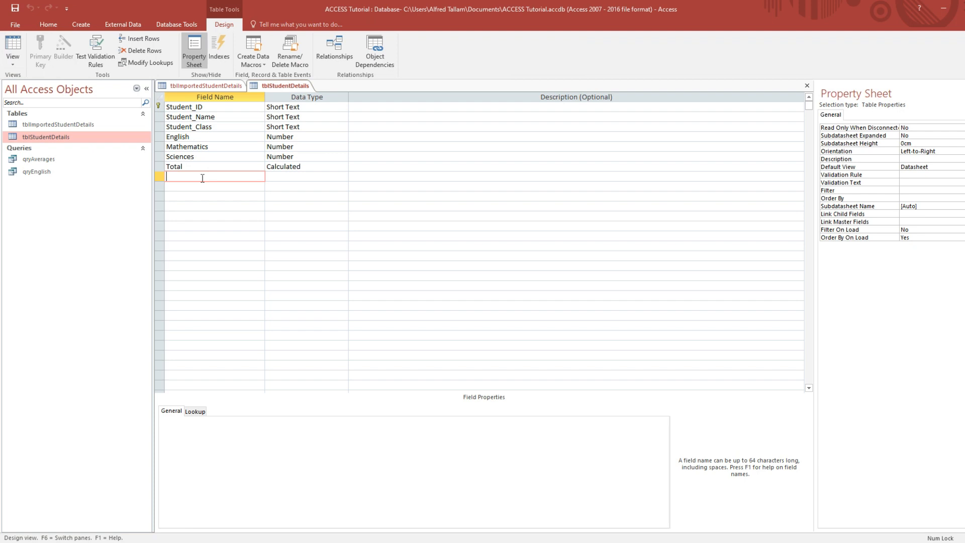
pyautogui.write('Gender')
# Step: Start the Lookup Wizard as the Gender field's data type and choose to type in the lookup values manually
pyautogui.click(300, 176)
pyautogui.click(344, 177)
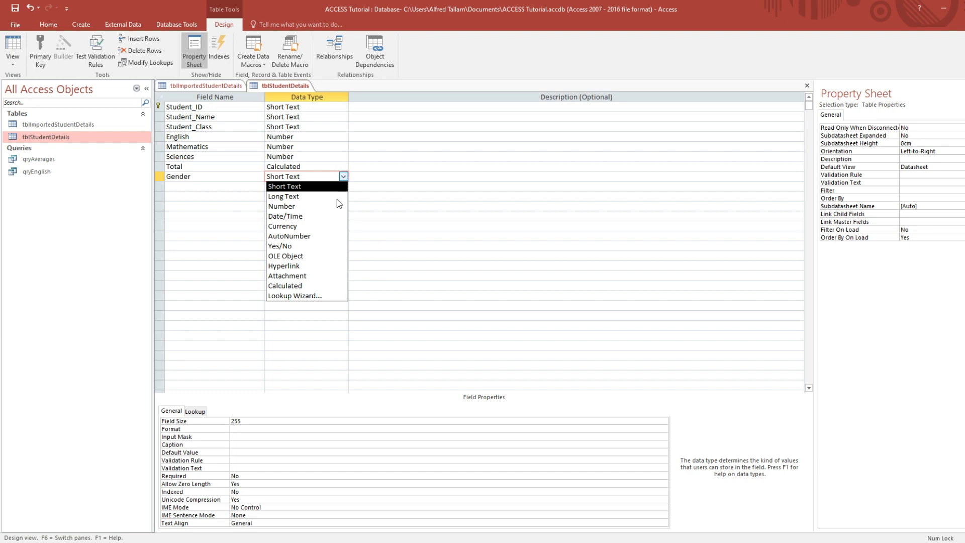
pyautogui.click(318, 297)
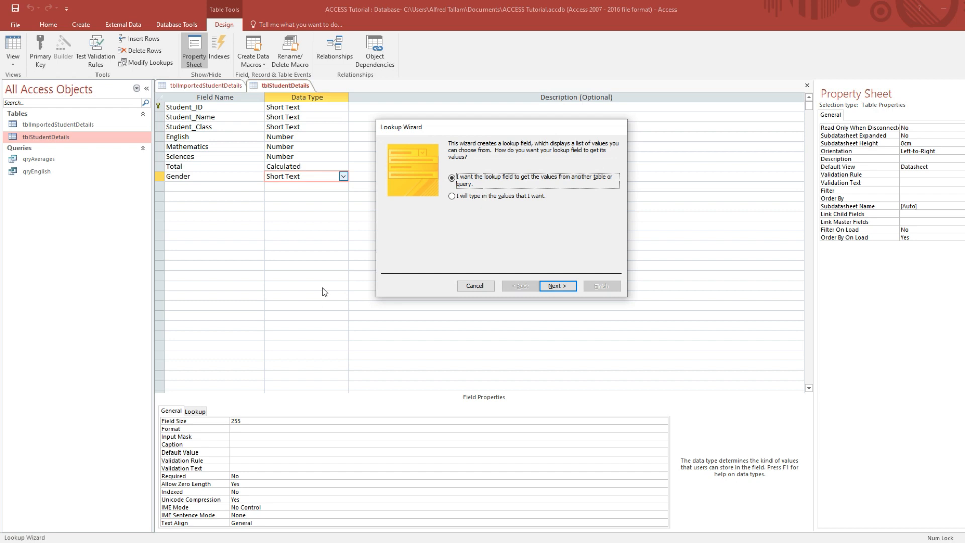
pyautogui.click(467, 198)
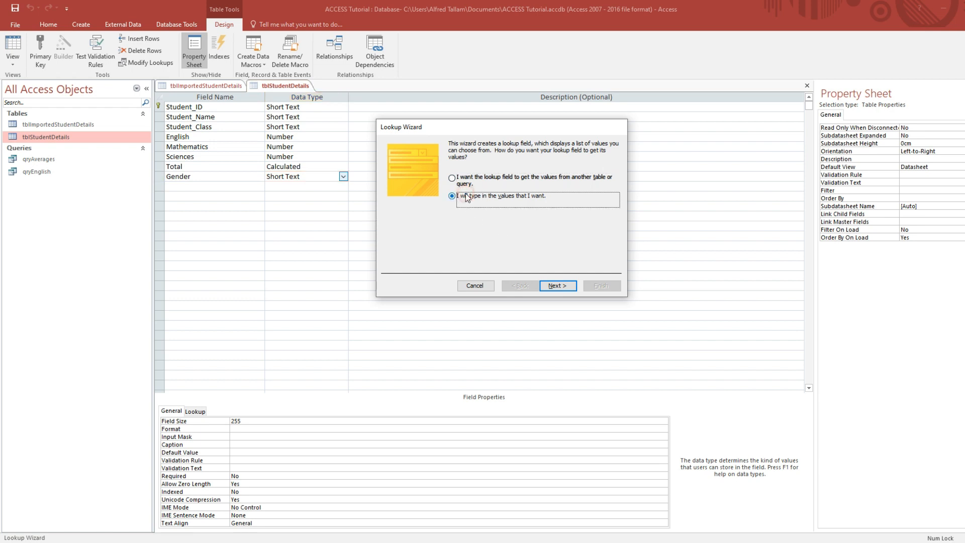
pyautogui.click(560, 285)
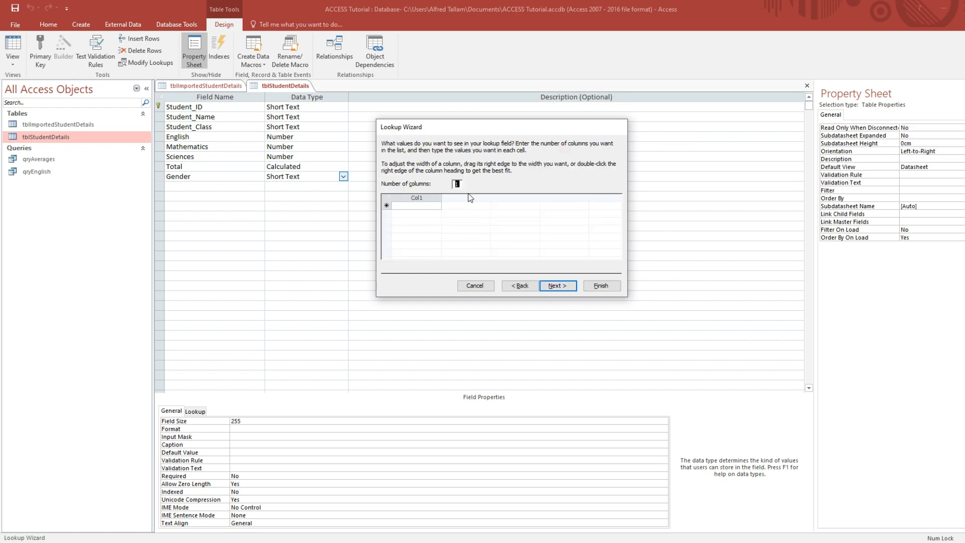
# Step: Enter MALE and FEMALE as the values of the single-column lookup list and continue to the wizard's final page
pyautogui.click(412, 207)
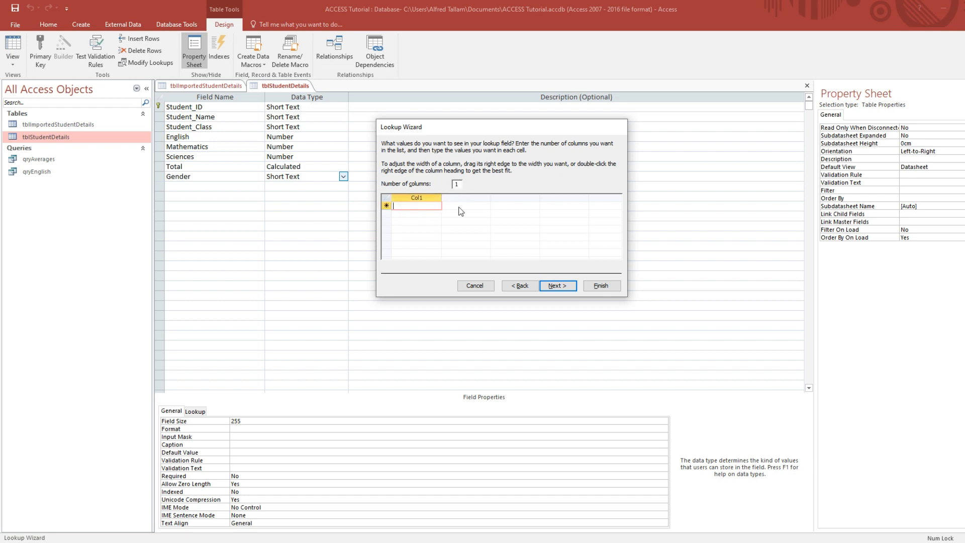
pyautogui.press('capslock')
pyautogui.write('MALE')
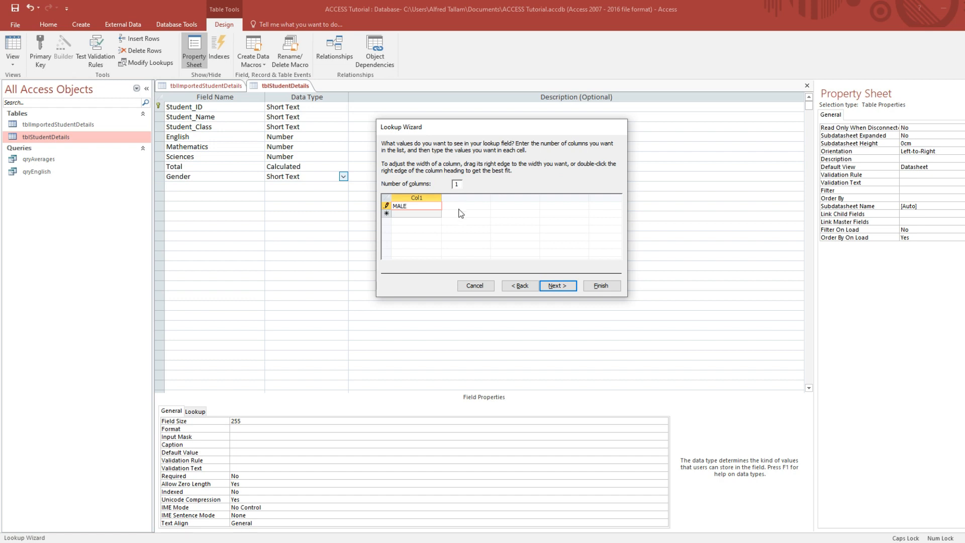
pyautogui.click(432, 213)
pyautogui.write('FE')
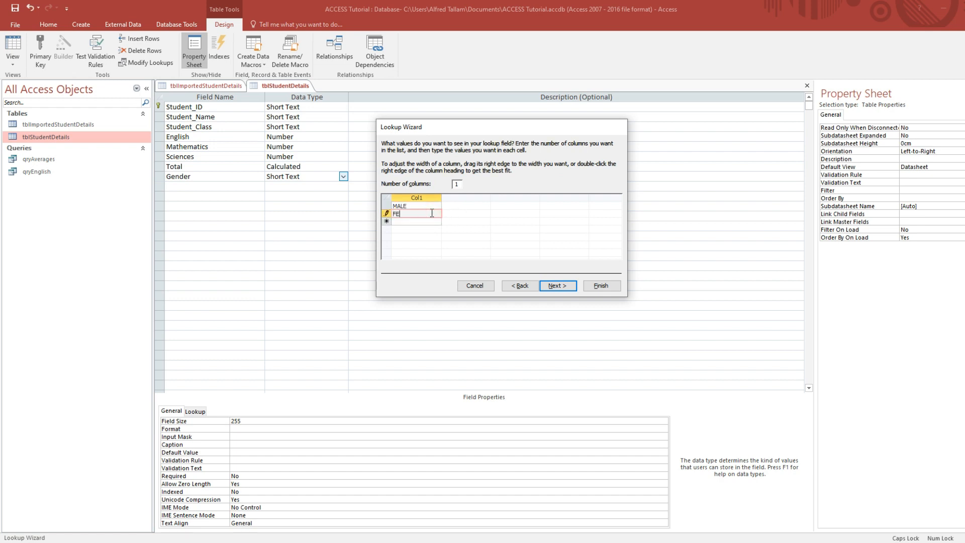
pyautogui.write('MALE')
pyautogui.click(555, 285)
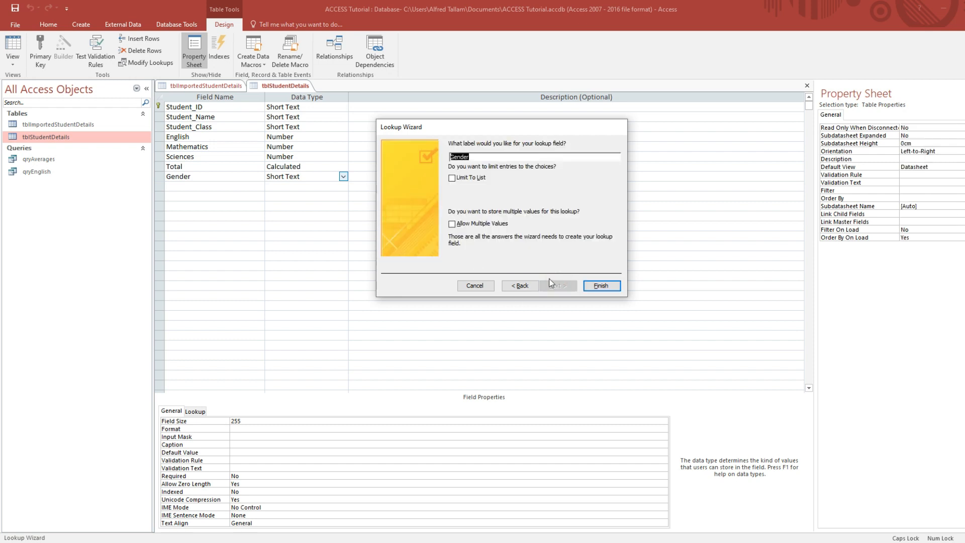
# Step: Limit Gender entries to the list, finish the wizard, and save the table while switching to Datasheet view
pyautogui.click(452, 180)
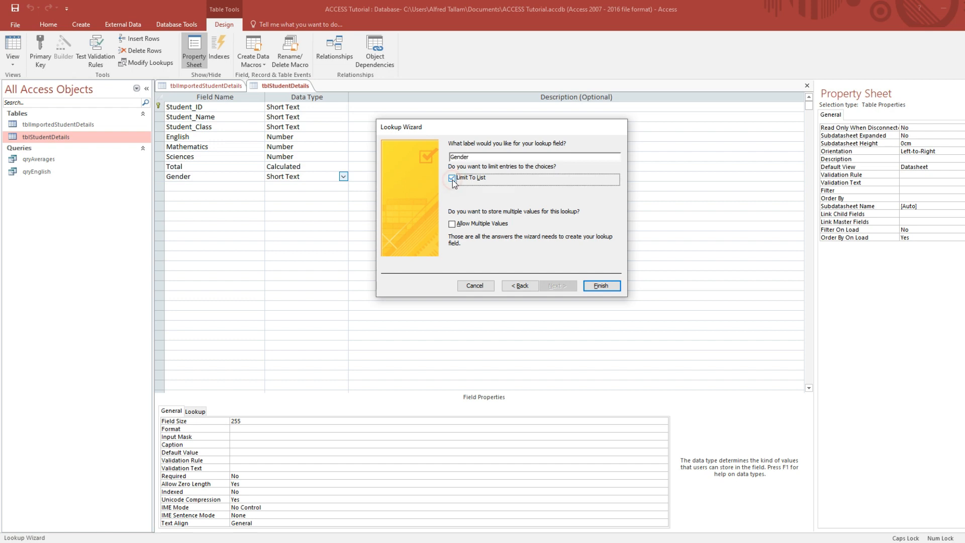
pyautogui.click(596, 285)
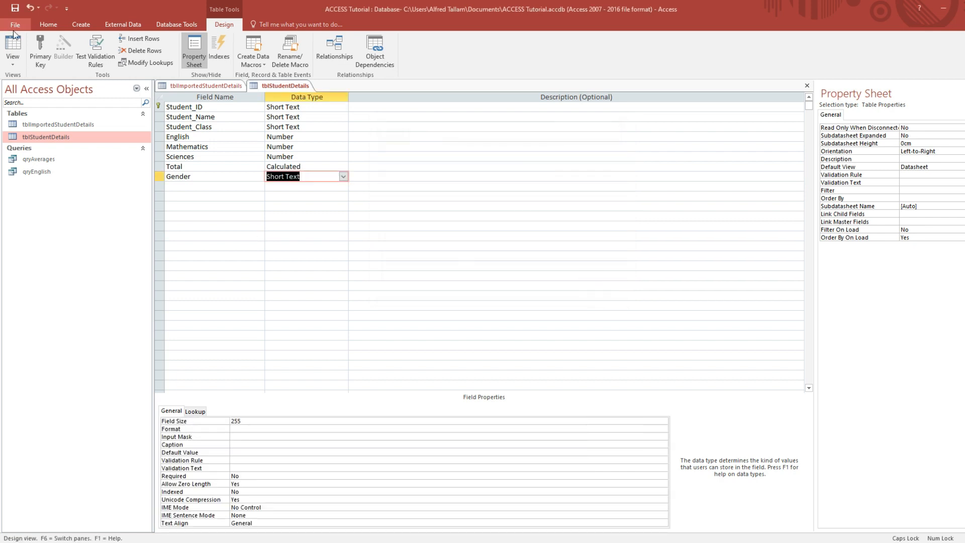
pyautogui.click(12, 48)
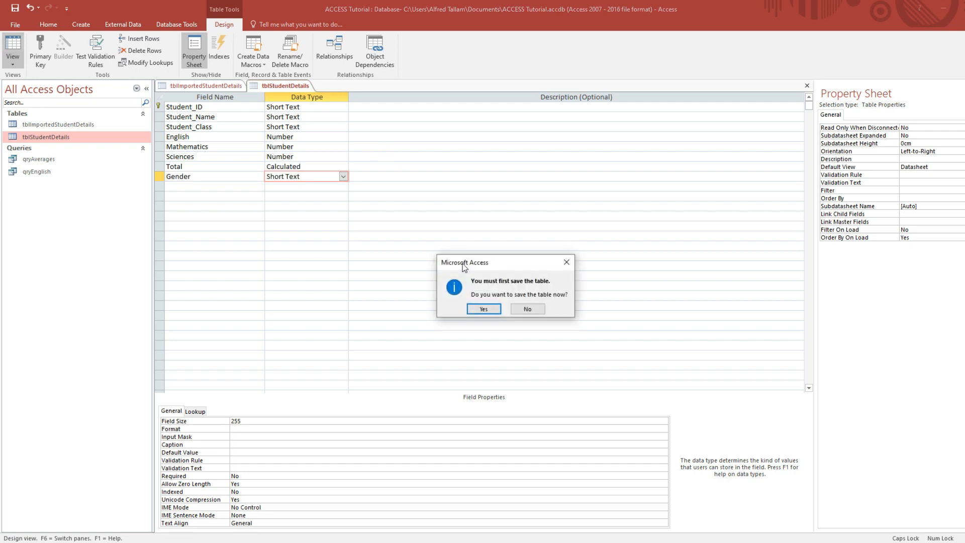
pyautogui.click(480, 309)
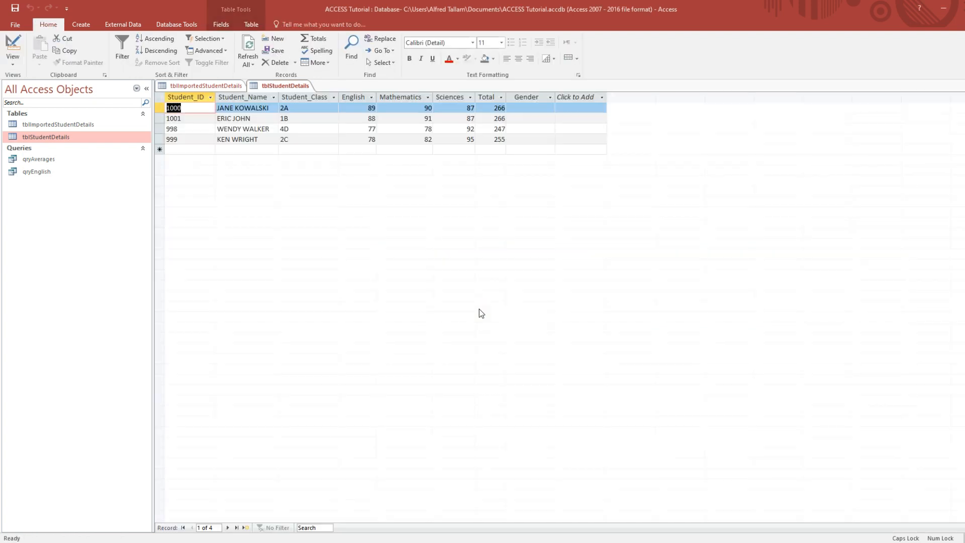
# Step: Set Gender to FEMALE for the first student record and MALE for the second, choosing from the lookup list
pyautogui.click(536, 96)
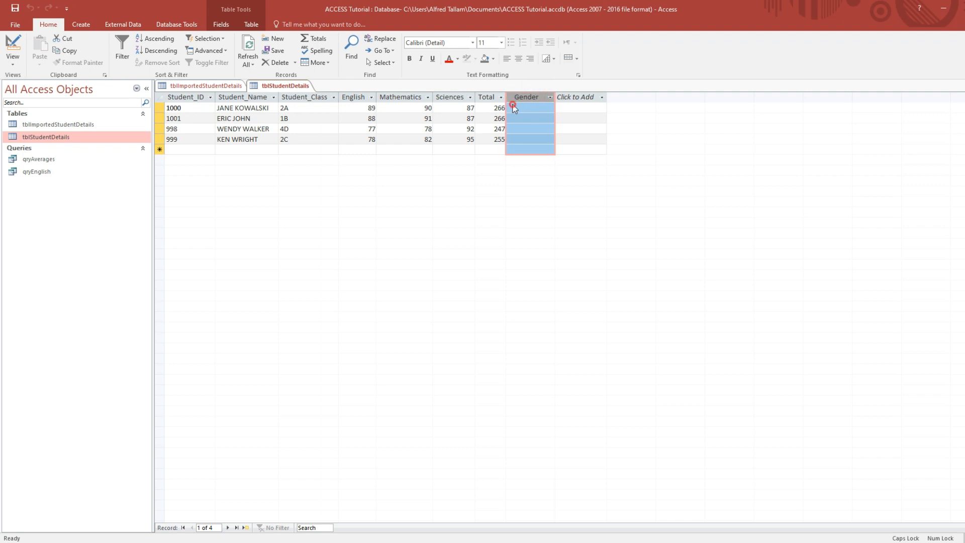
pyautogui.click(519, 107)
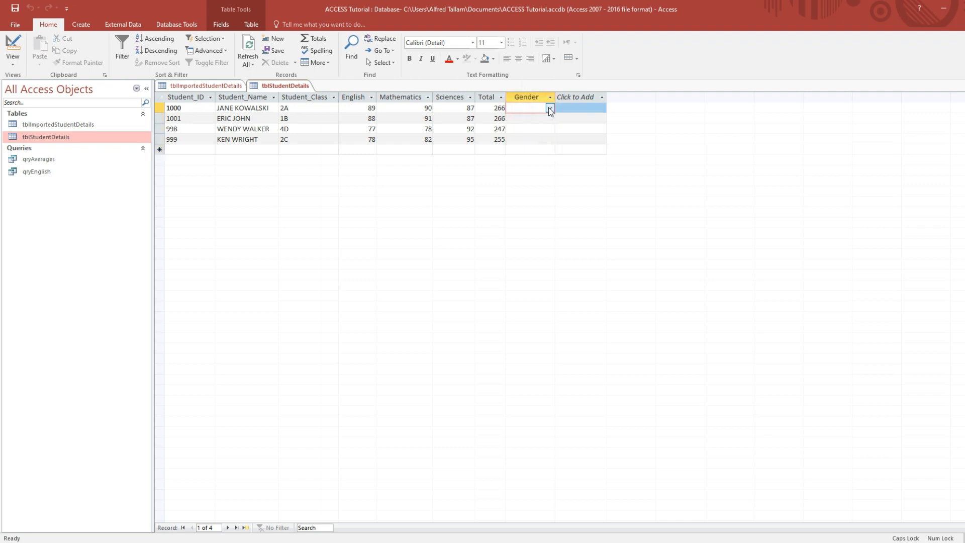
pyautogui.click(550, 108)
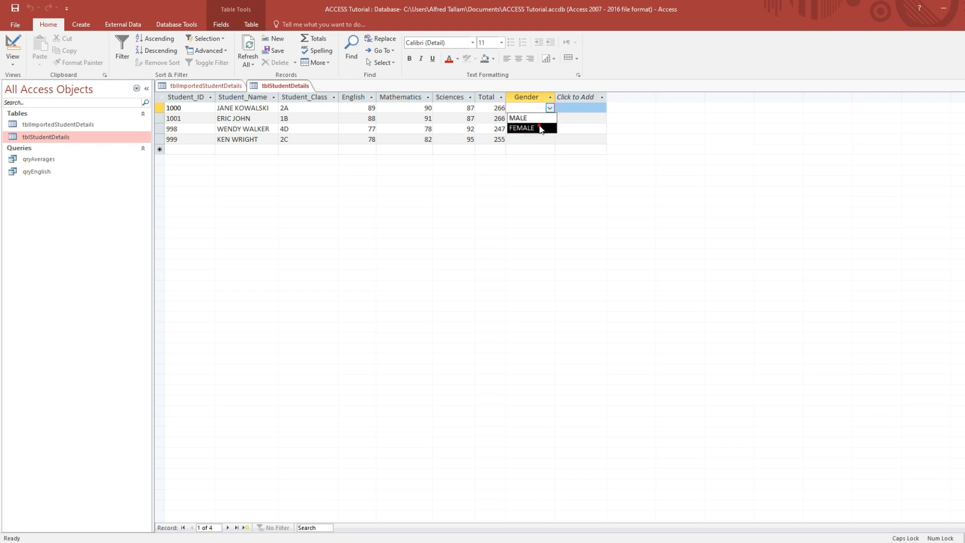
pyautogui.click(538, 128)
pyautogui.click(547, 119)
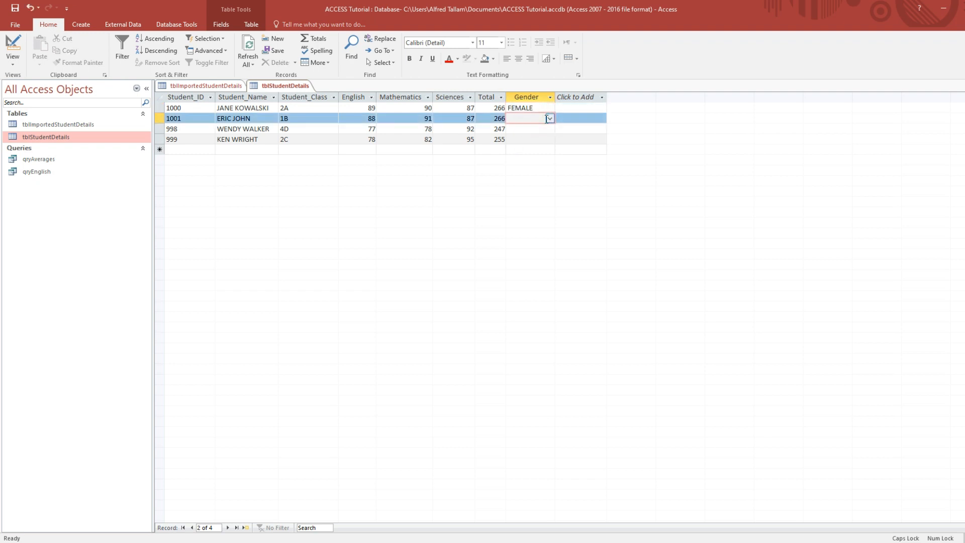
pyautogui.click(550, 118)
pyautogui.click(521, 130)
# Step: Set Gender to FEMALE for the third student record and MALE for the fourth, and close the tblStudentDetails table
pyautogui.click(550, 129)
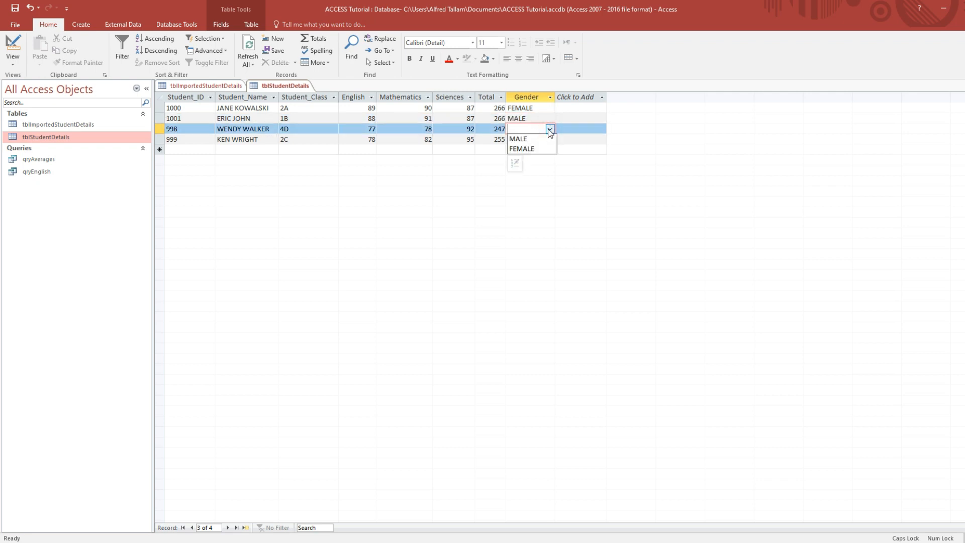
pyautogui.click(533, 149)
pyautogui.click(544, 139)
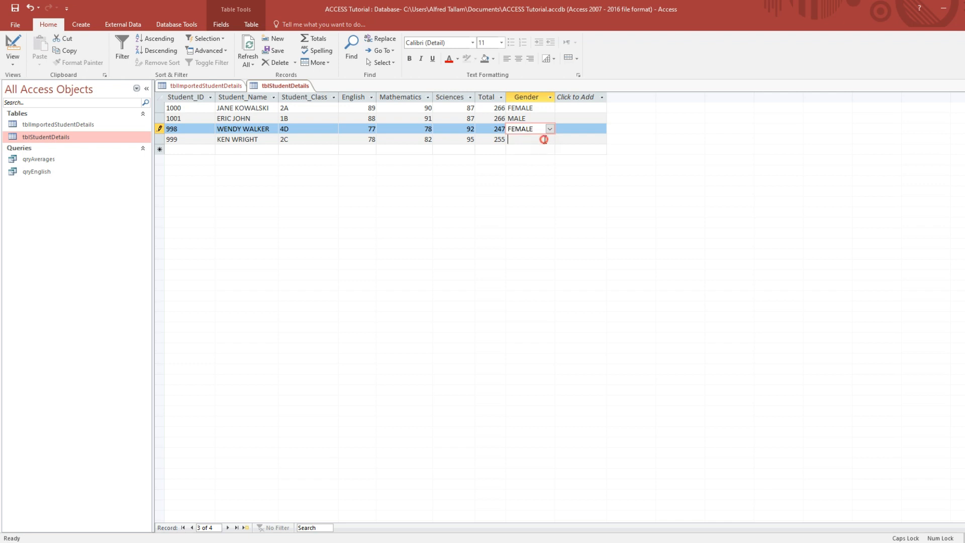
pyautogui.click(550, 140)
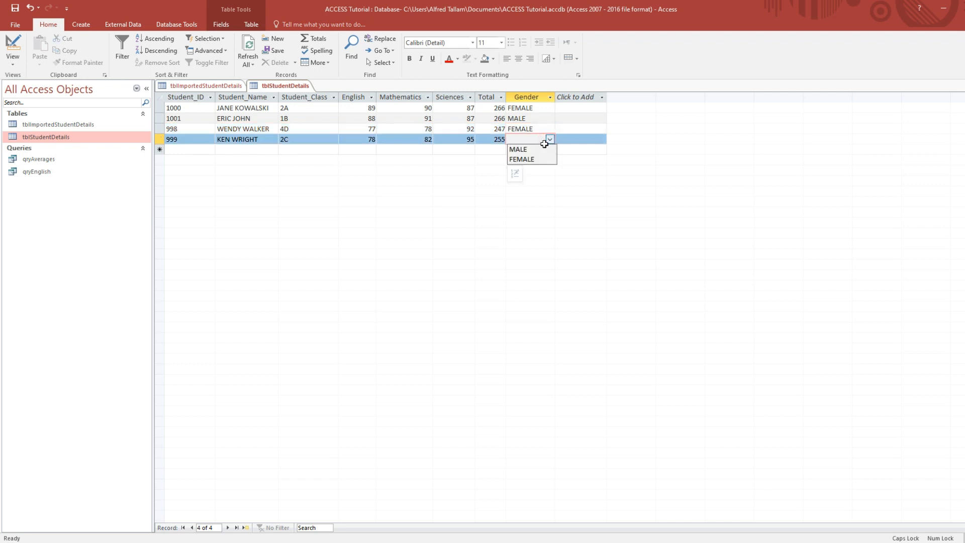
pyautogui.click(542, 148)
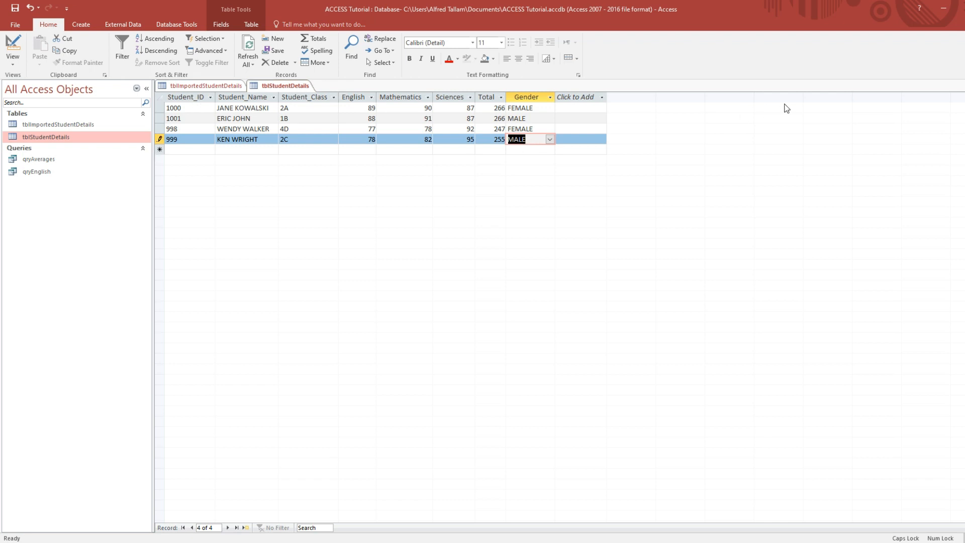
pyautogui.click(964, 86)
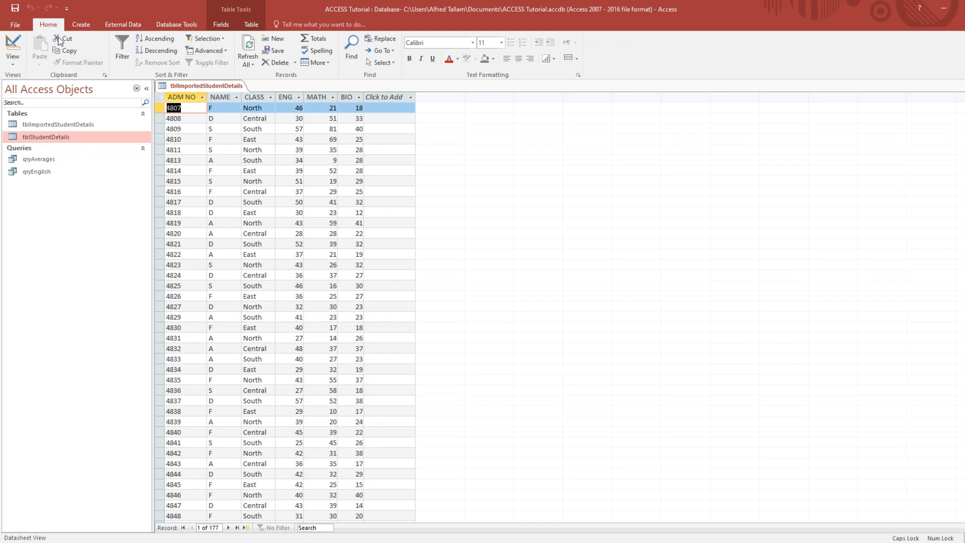
# Step: Create a new table, save it as tblGender, and show it in Design view
pyautogui.click(76, 25)
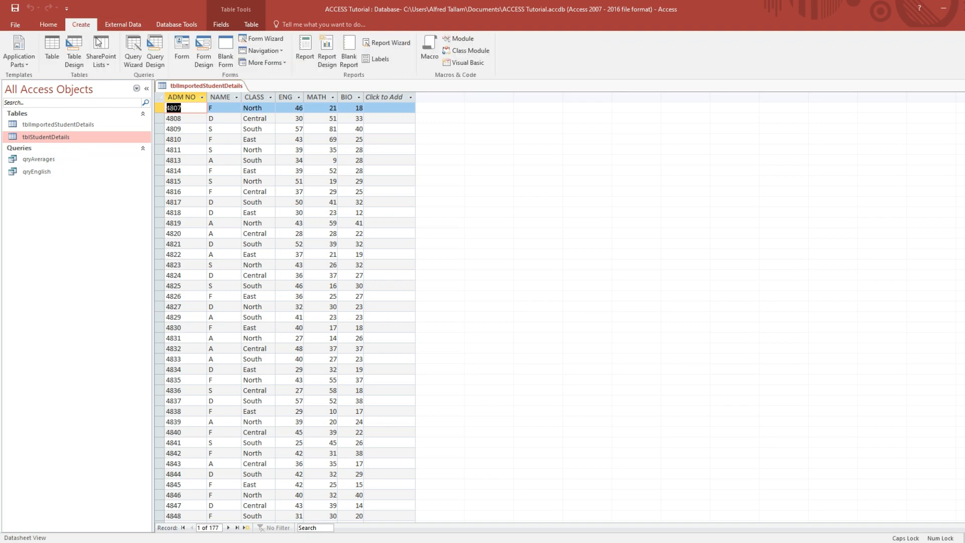
pyautogui.click(52, 54)
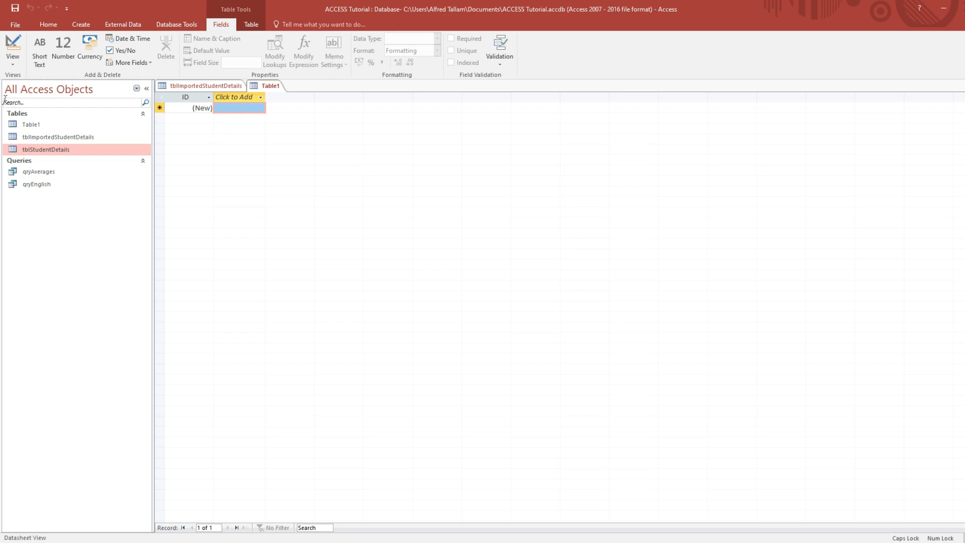
pyautogui.click(16, 46)
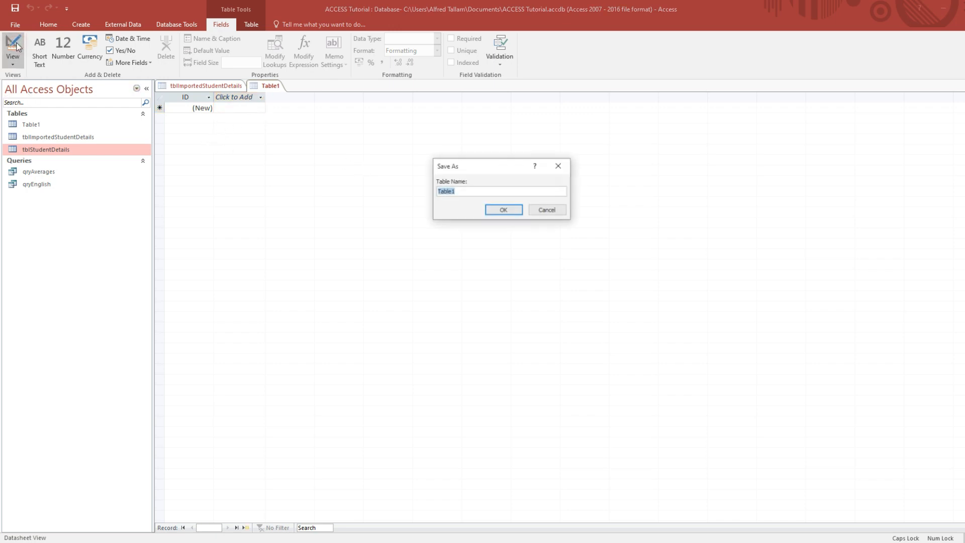
pyautogui.write('T')
pyautogui.press('capslock')
pyautogui.write('tbl')
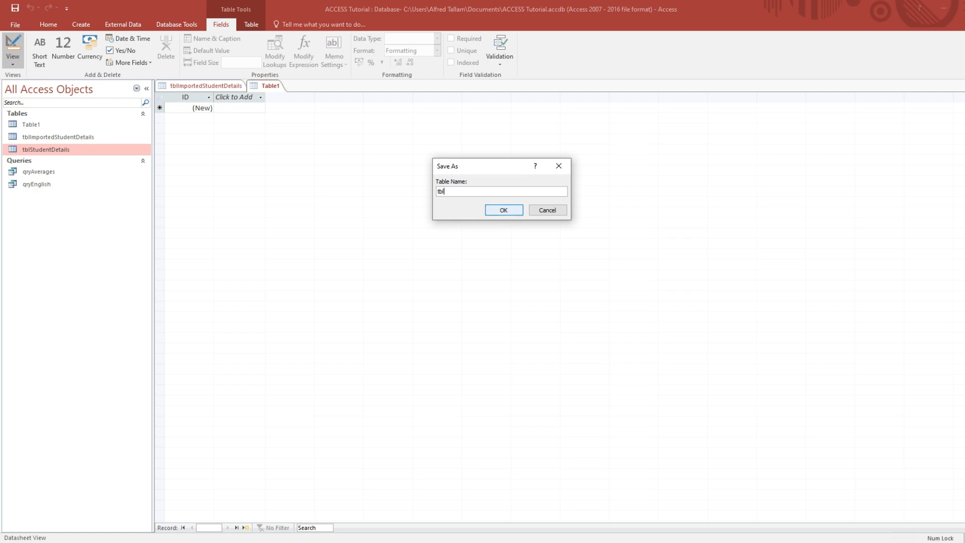
pyautogui.write('Gender')
pyautogui.click(503, 210)
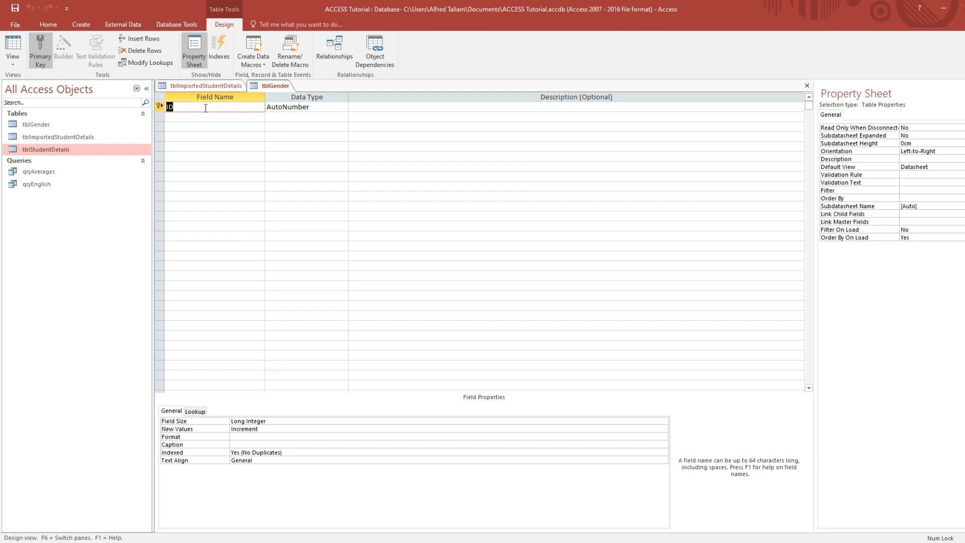
# Step: Rename the tblGender key field to Gender_ID and add a Short Text field named Gender_Long
pyautogui.write('Gender_ID')
pyautogui.click(226, 118)
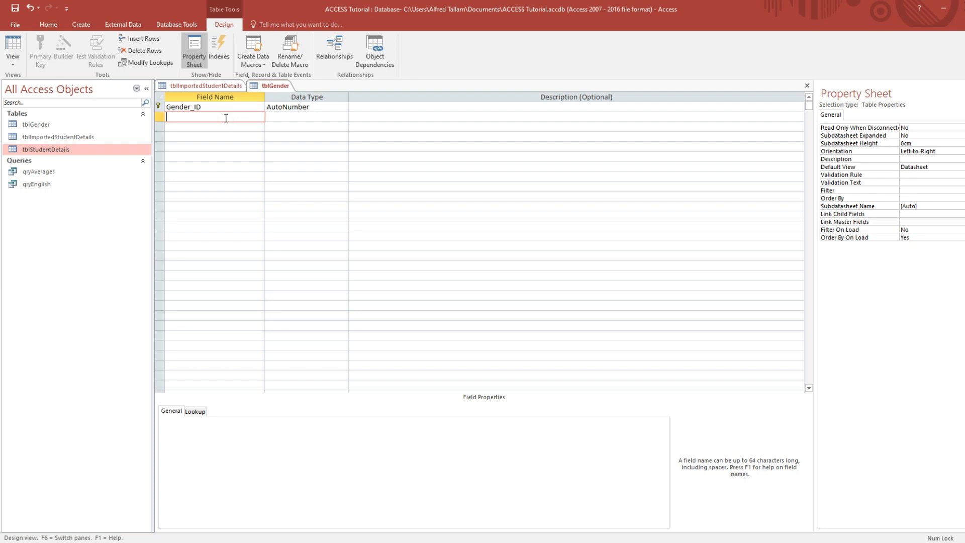
pyautogui.write('Gender')
pyautogui.write('_Long')
pyautogui.click(276, 118)
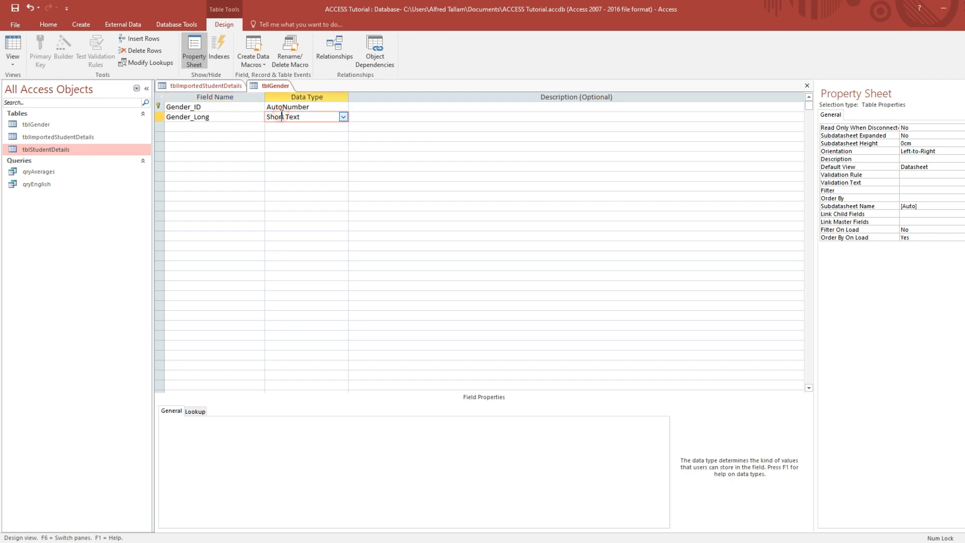
# Step: Add a Short Text field named Gender_Short below Gender_Long
pyautogui.click(230, 126)
pyautogui.write('G')
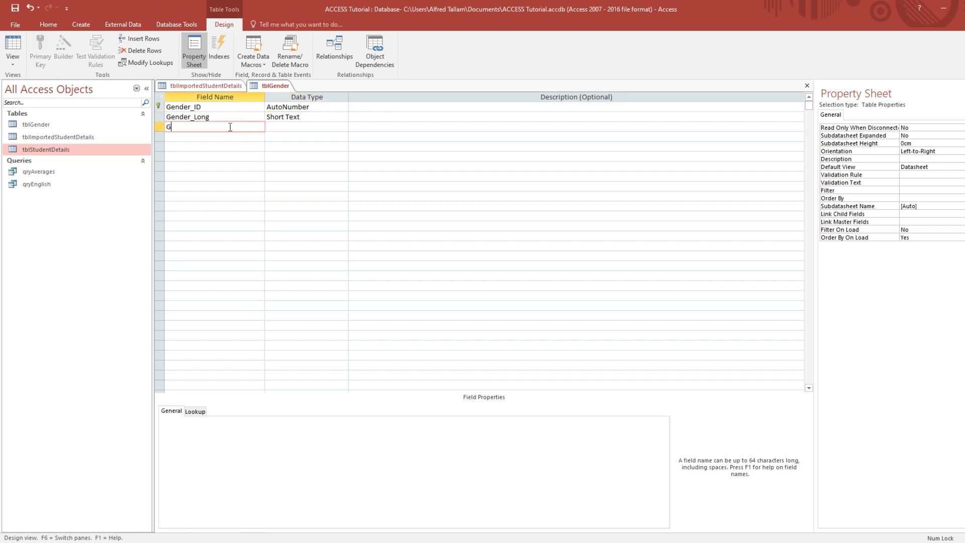
pyautogui.write('ender_Short')
pyautogui.click(299, 126)
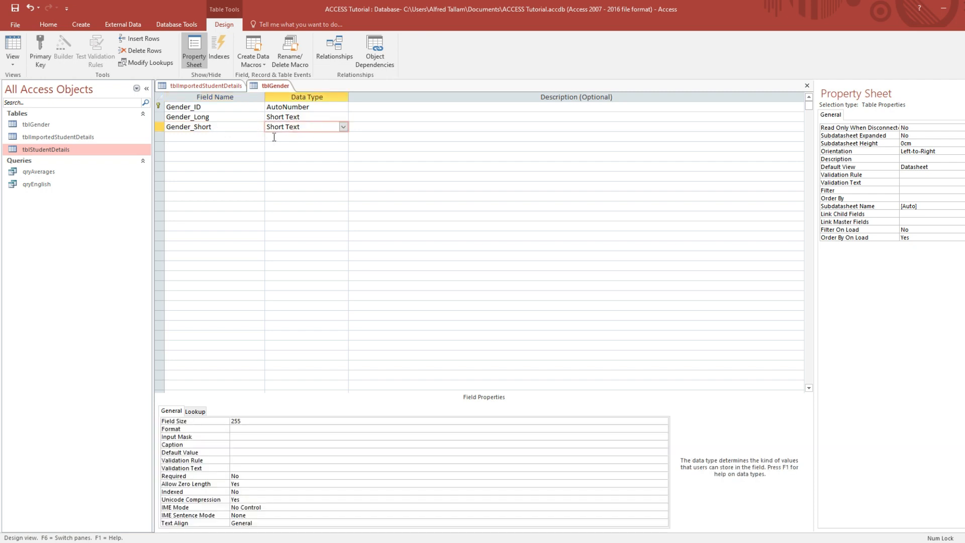
# Step: Save the tblGender design, show the table in Datasheet view and widen the Gender_Long column to fit its heading
pyautogui.click(218, 119)
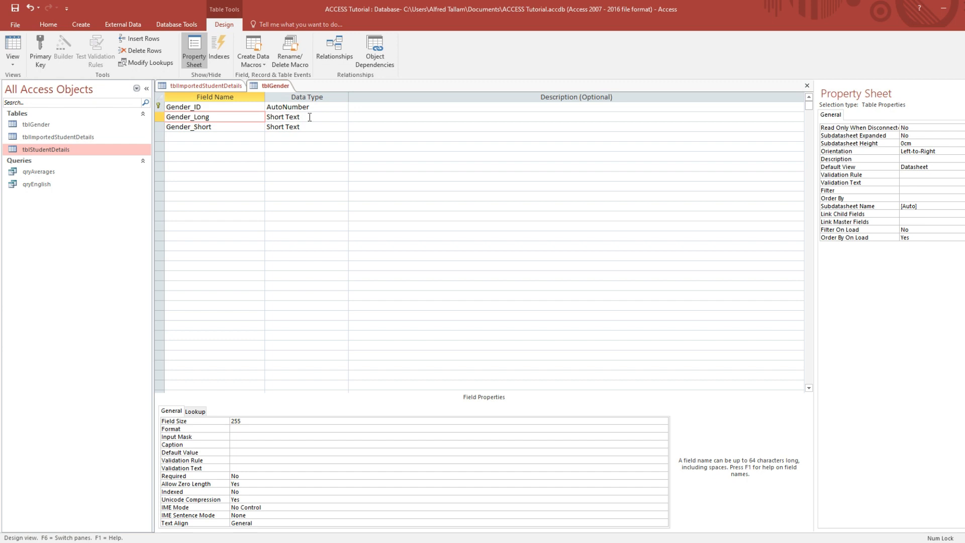
pyautogui.click(12, 46)
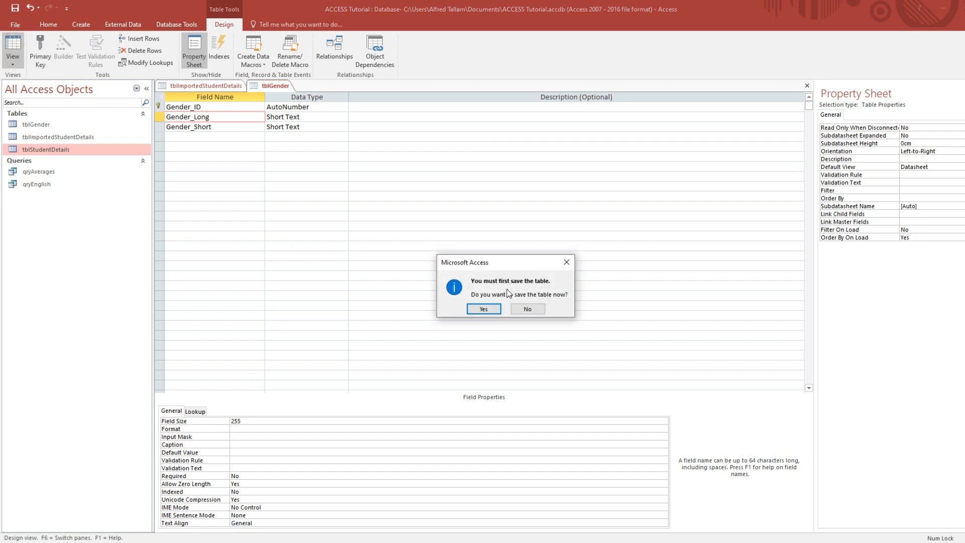
pyautogui.click(490, 309)
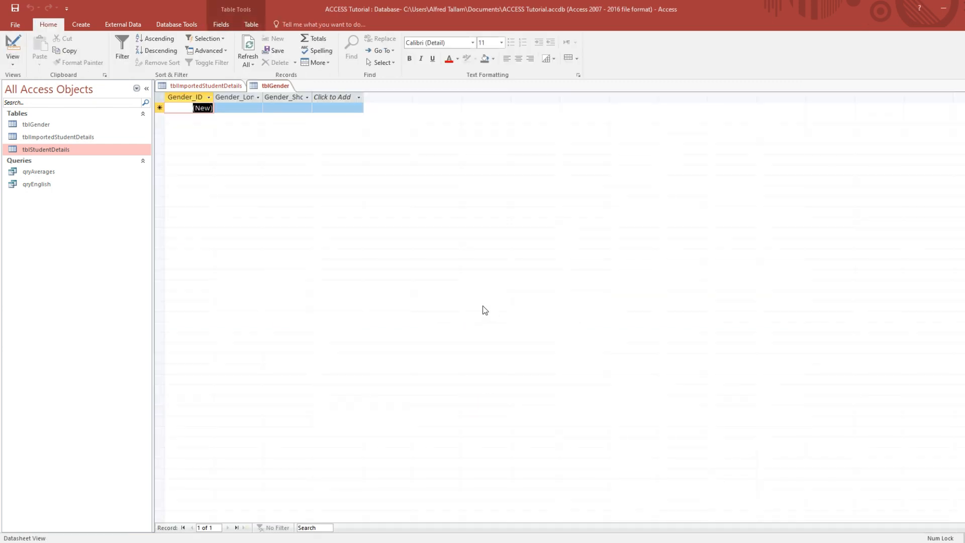
pyautogui.click(237, 106)
pyautogui.doubleClick(263, 97)
pyautogui.moveTo(254, 108); pyautogui.dragTo(274, 112)
# Step: Enter the first tblGender record with MALE as Gender_Long and M as Gender_Short
pyautogui.press('capslock')
pyautogui.write('MALE')
pyautogui.press('Tab')
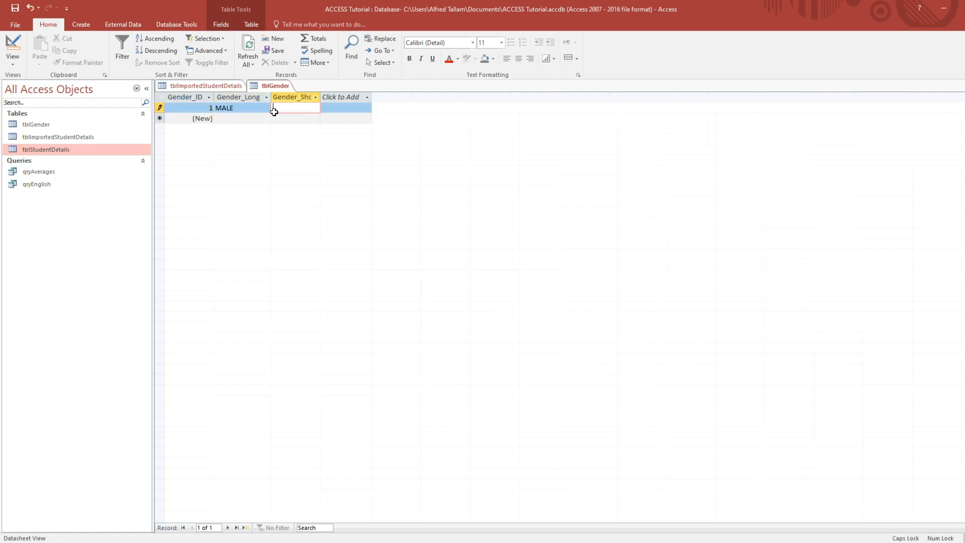
pyautogui.write('M')
pyautogui.press('Tab')
pyautogui.press('Tab')
# Step: Enter FEMALE and F as the second tblGender record, and close the table with its layout changes saved
pyautogui.write('FEMALE')
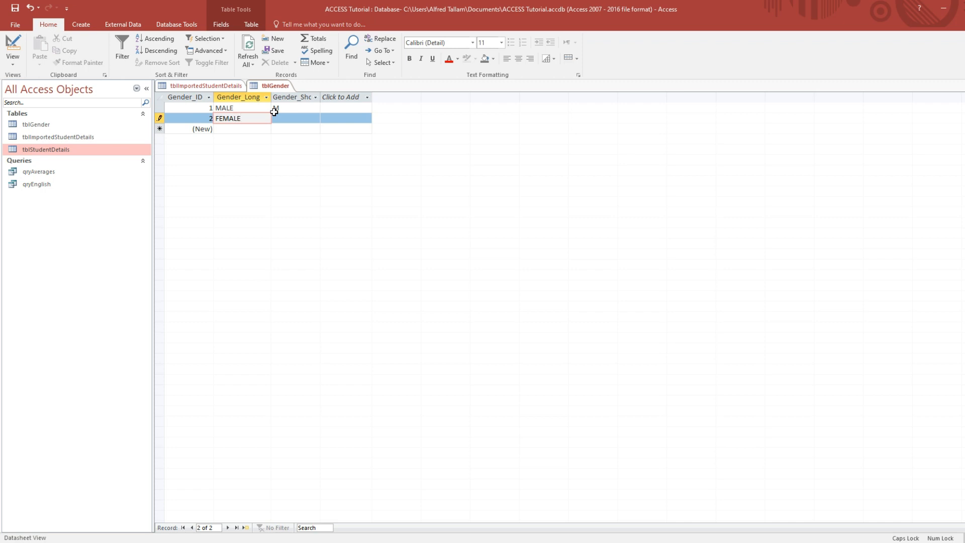
pyautogui.press('Tab')
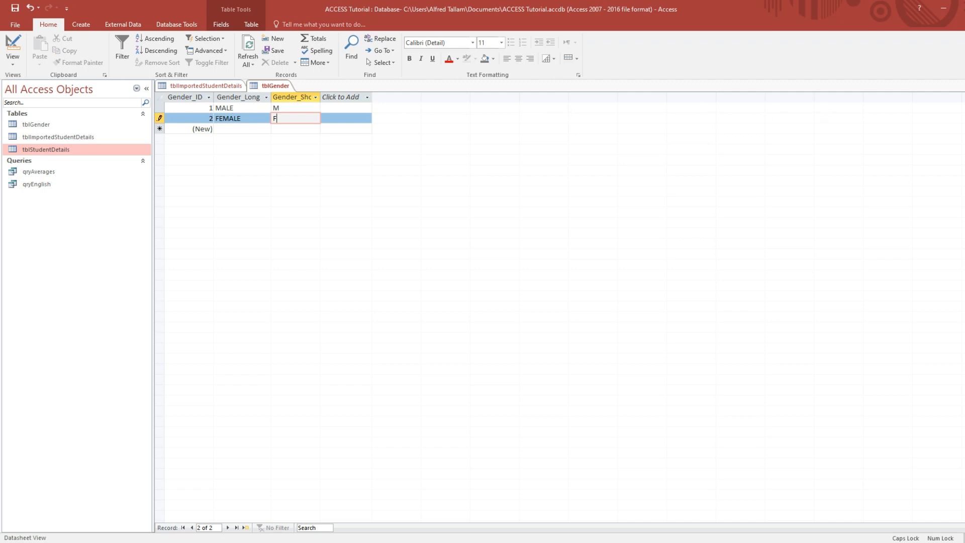
pyautogui.hotkey('ctrl', 'w')
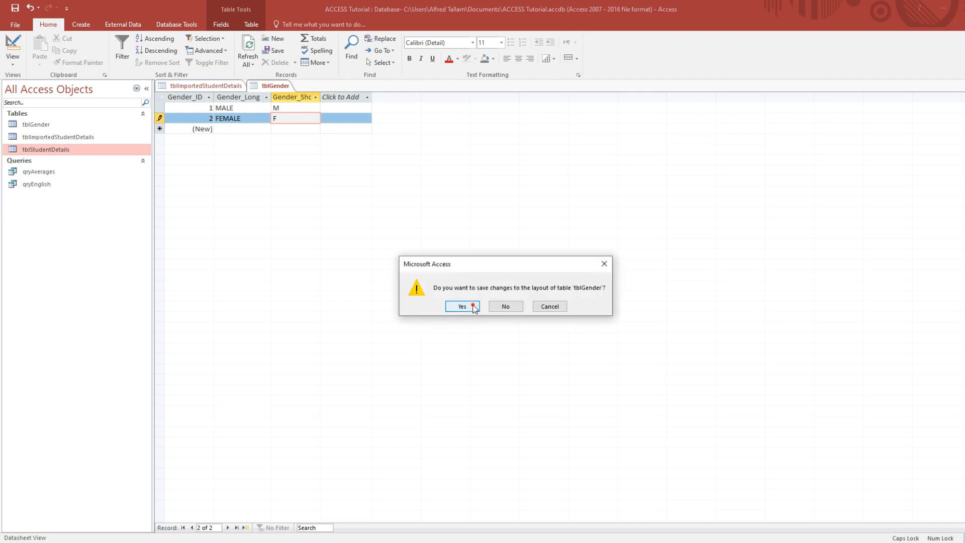
pyautogui.click(464, 308)
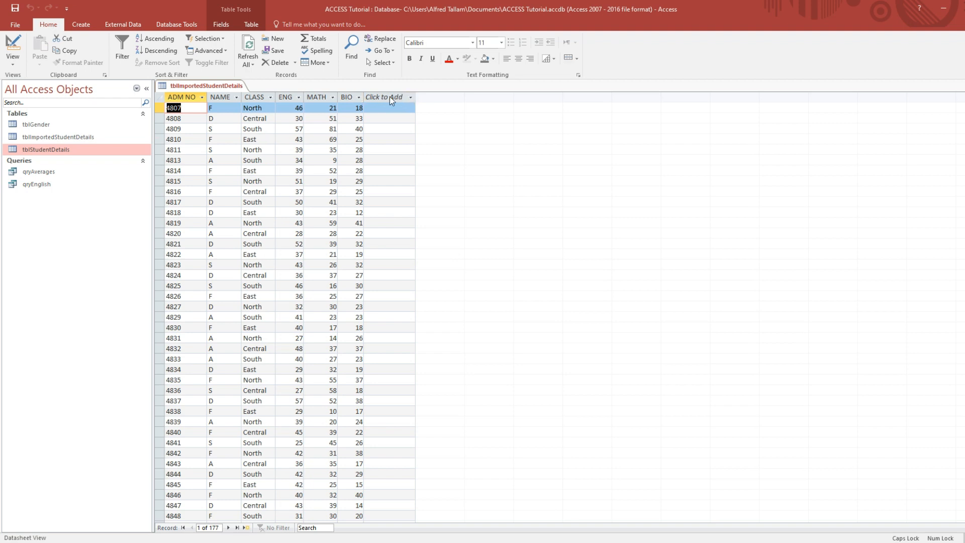
# Step: Show tblImportedStudentDetails in Design view and add a field named Gender below BIO
pyautogui.click(13, 46)
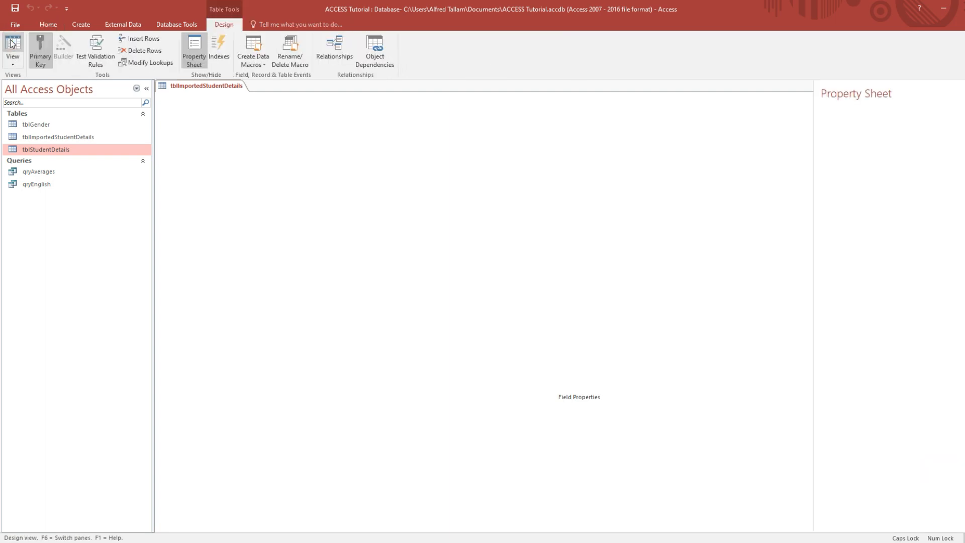
pyautogui.click(214, 167)
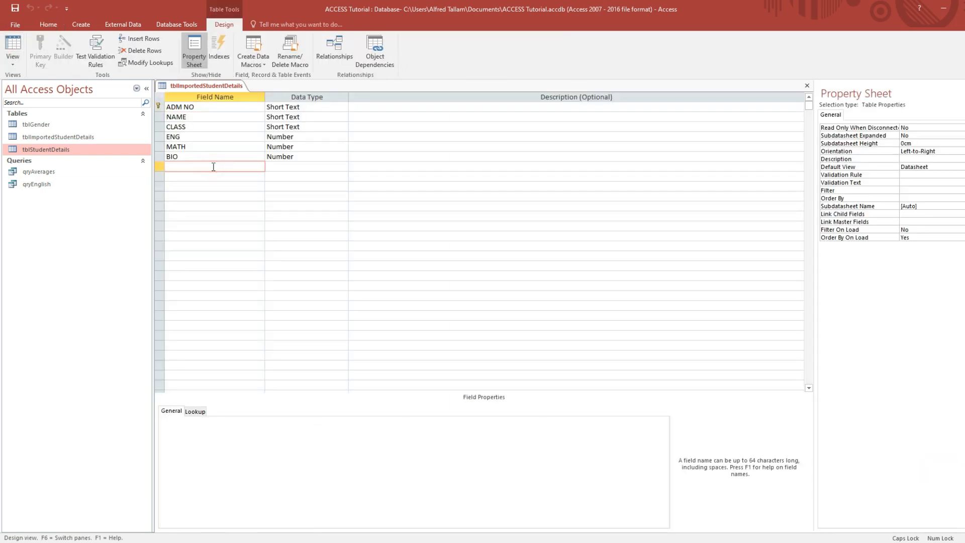
pyautogui.write('gENDER')
pyautogui.press('BackSpace')
pyautogui.press('BackSpace')
pyautogui.press('BackSpace')
pyautogui.press('BackSpace')
pyautogui.press('BackSpace')
pyautogui.press('capslock')
pyautogui.write('Gender')
# Step: Start the Lookup Wizard for the Gender field and have it get its values from the tblGender table
pyautogui.click(288, 166)
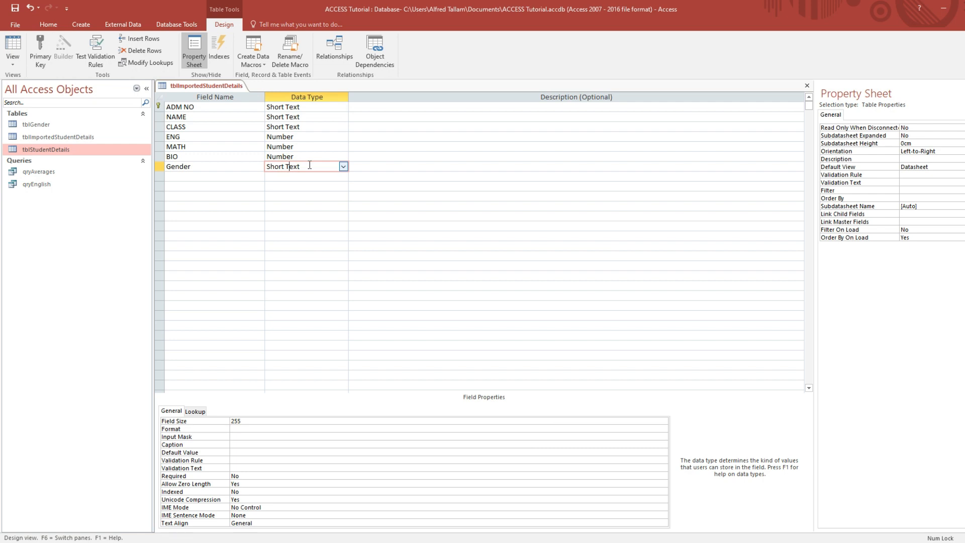
pyautogui.click(344, 166)
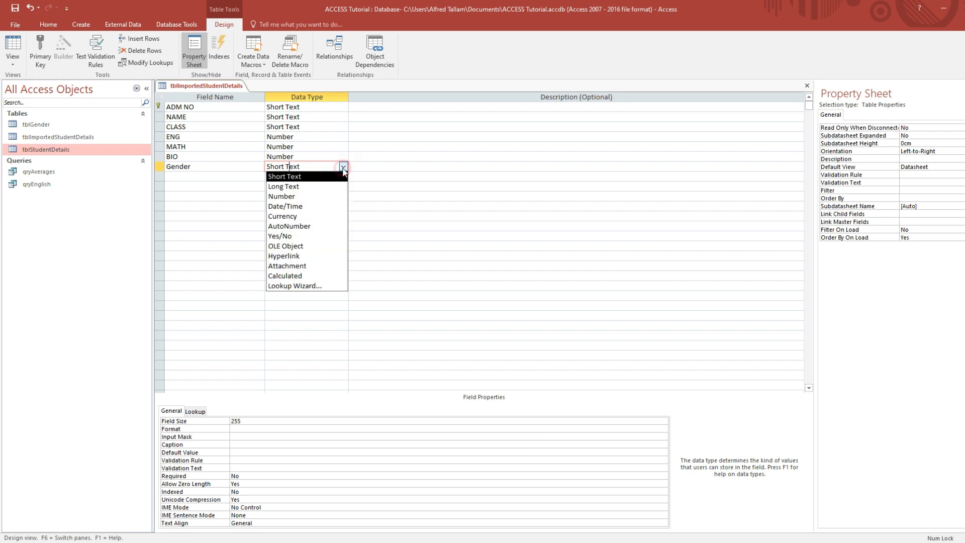
pyautogui.click(301, 286)
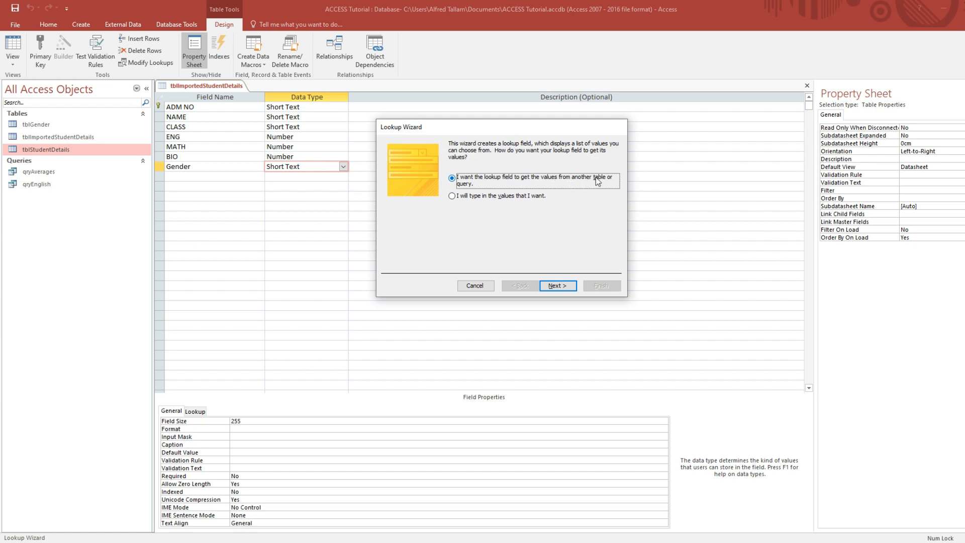
pyautogui.click(563, 287)
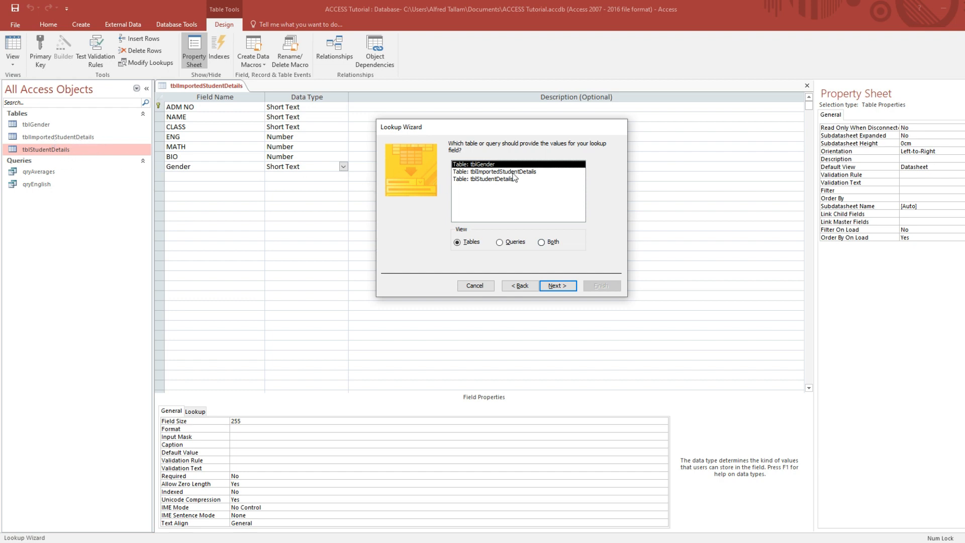
pyautogui.click(562, 290)
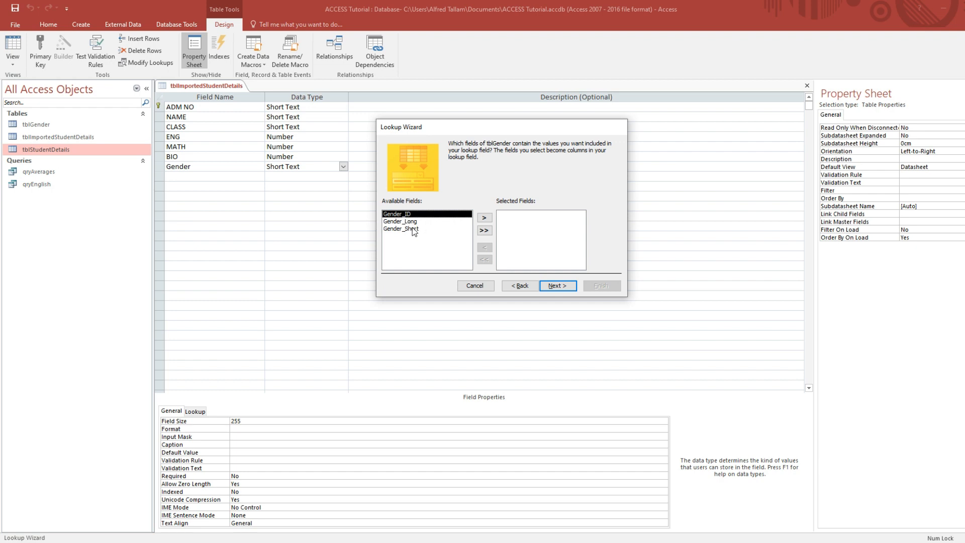
# Step: Include only Gender_Long in the lookup field and sort the list by Gender_Long in ascending order
pyautogui.click(408, 222)
pyautogui.doubleClick(408, 222)
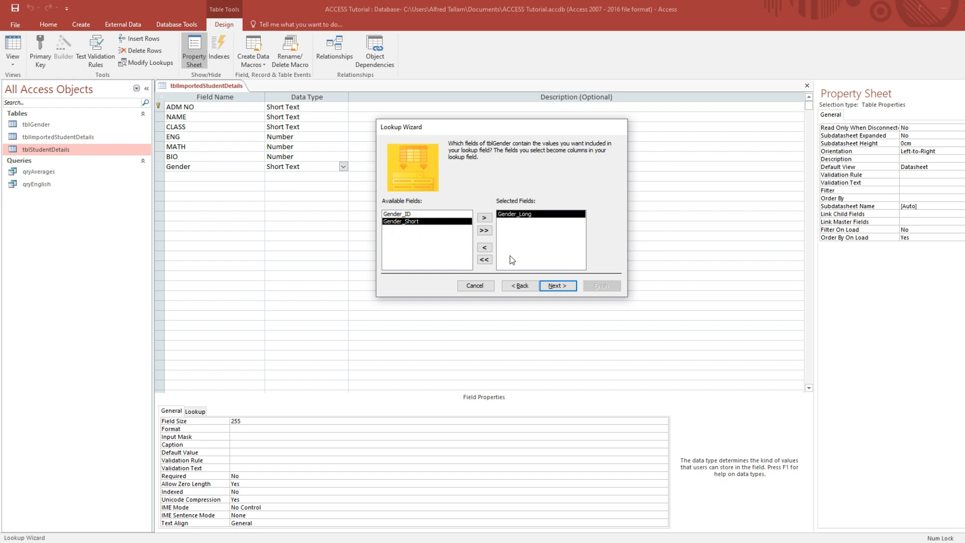
pyautogui.click(556, 286)
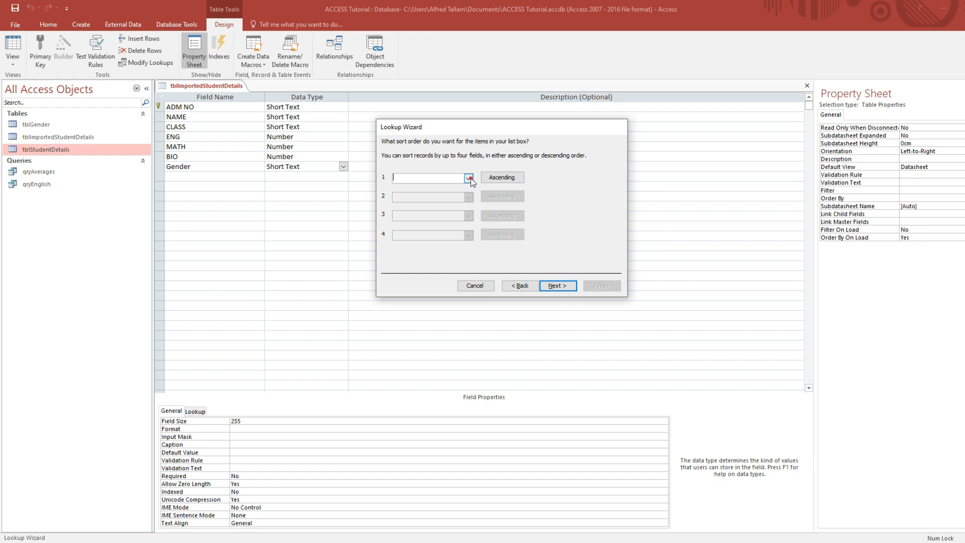
pyautogui.click(469, 179)
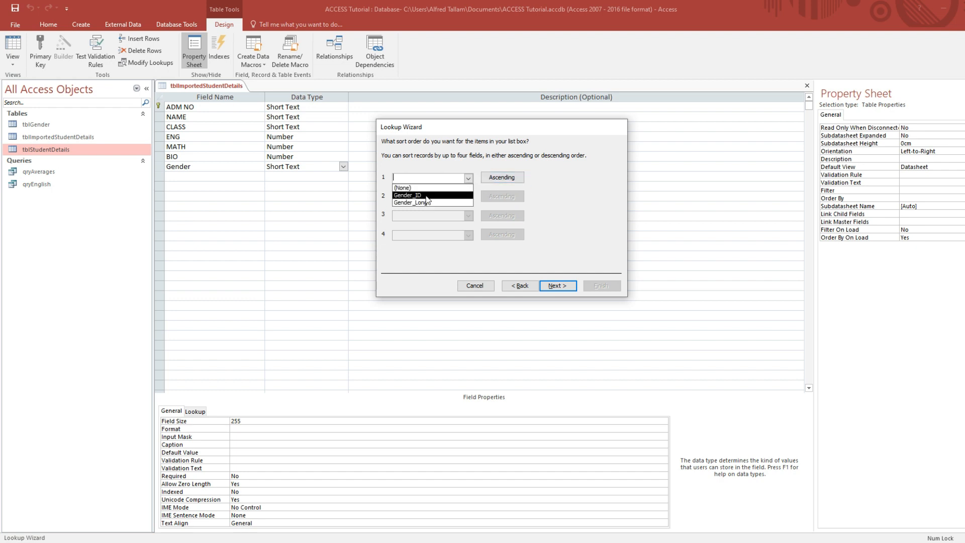
pyautogui.click(566, 200)
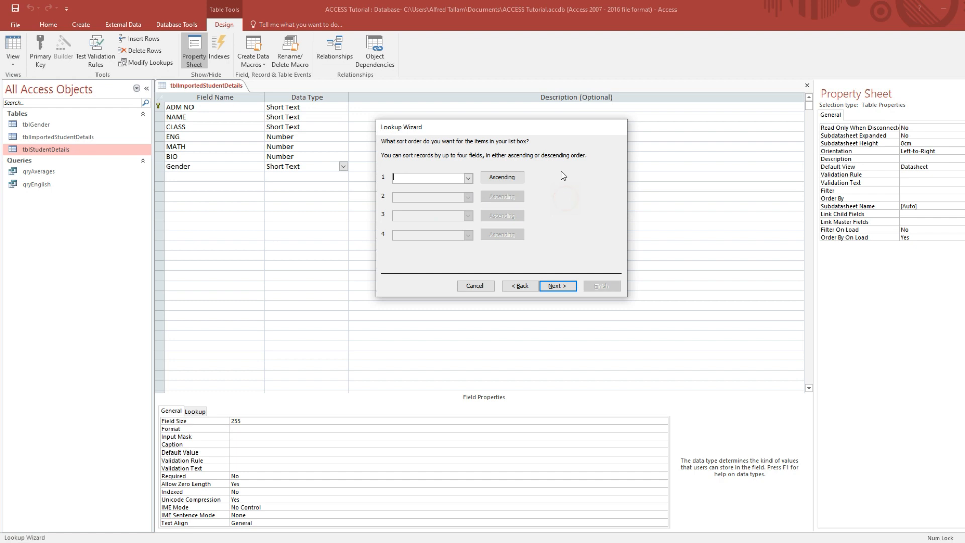
pyautogui.click(468, 178)
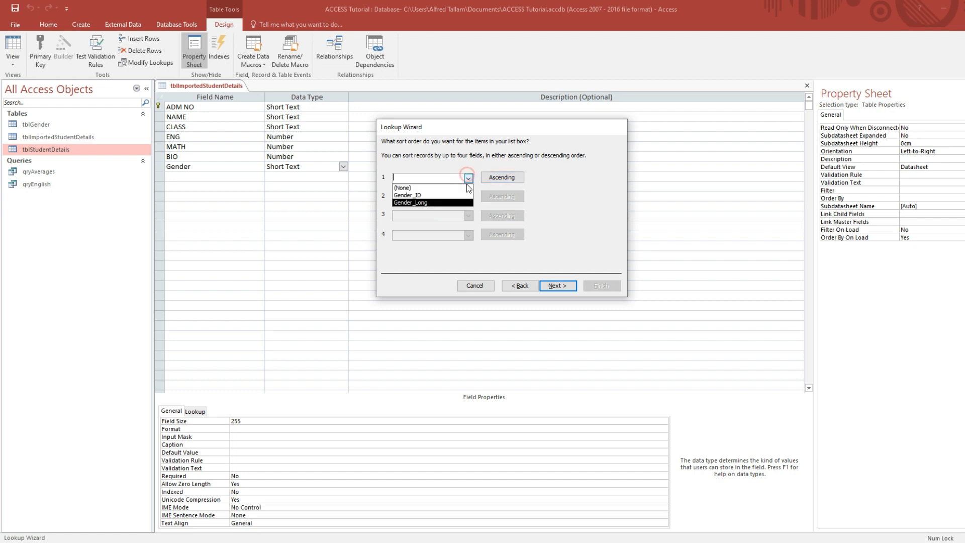
pyautogui.click(441, 203)
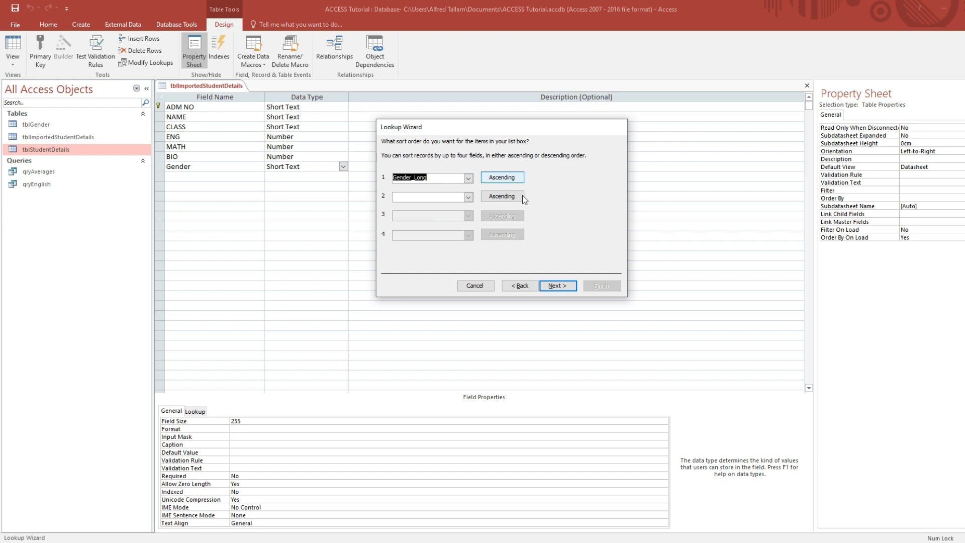
pyautogui.click(559, 285)
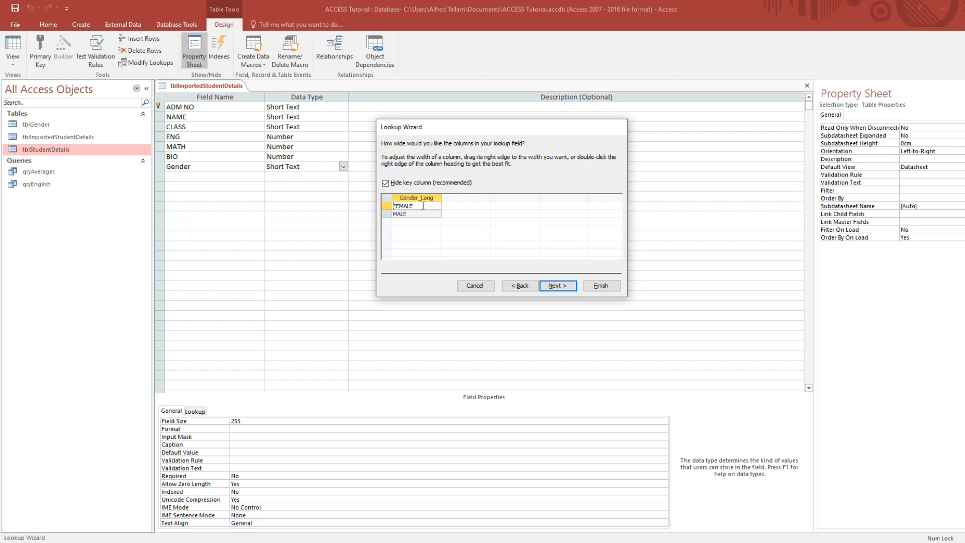
# Step: Finish the lookup with the key column hidden and the label Gender, and save the table to create the relationship
pyautogui.click(550, 287)
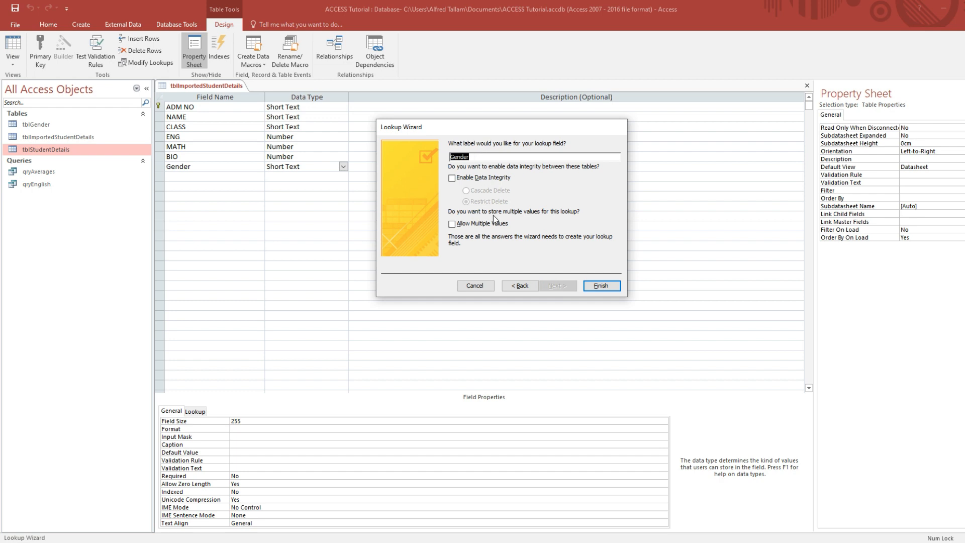
pyautogui.click(601, 286)
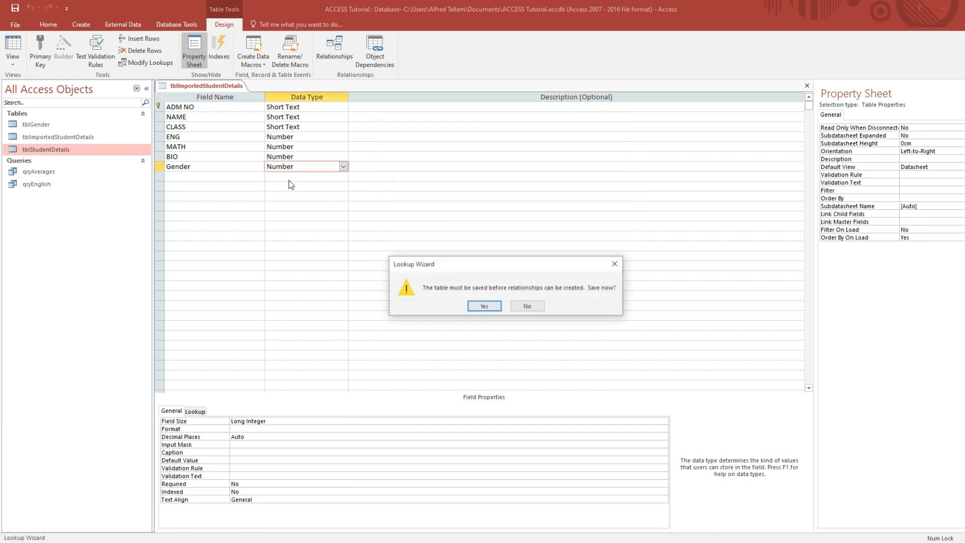
pyautogui.click(485, 306)
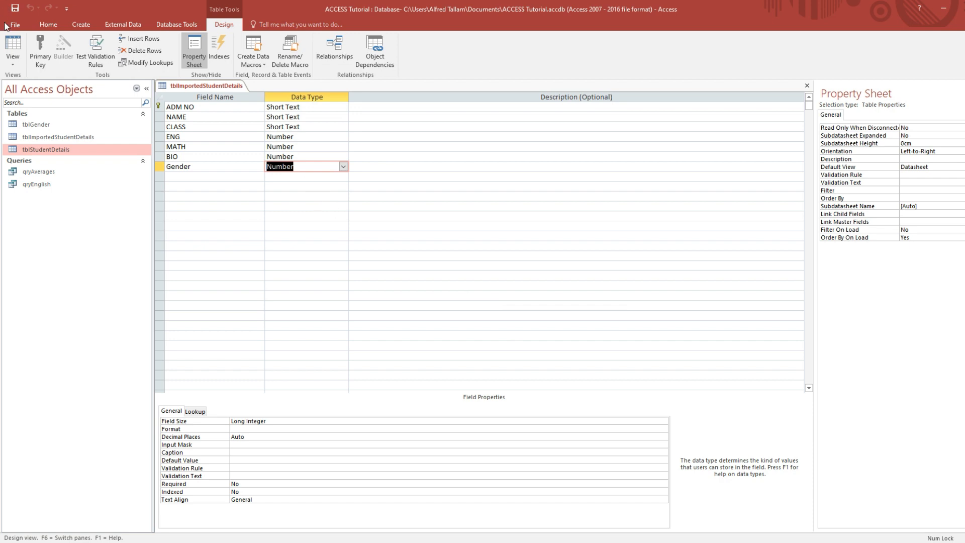
# Step: Show tblImportedStudentDetails in Datasheet view and set Gender to FEMALE for the first record and MALE for the second
pyautogui.click(19, 43)
pyautogui.click(391, 108)
pyautogui.click(408, 108)
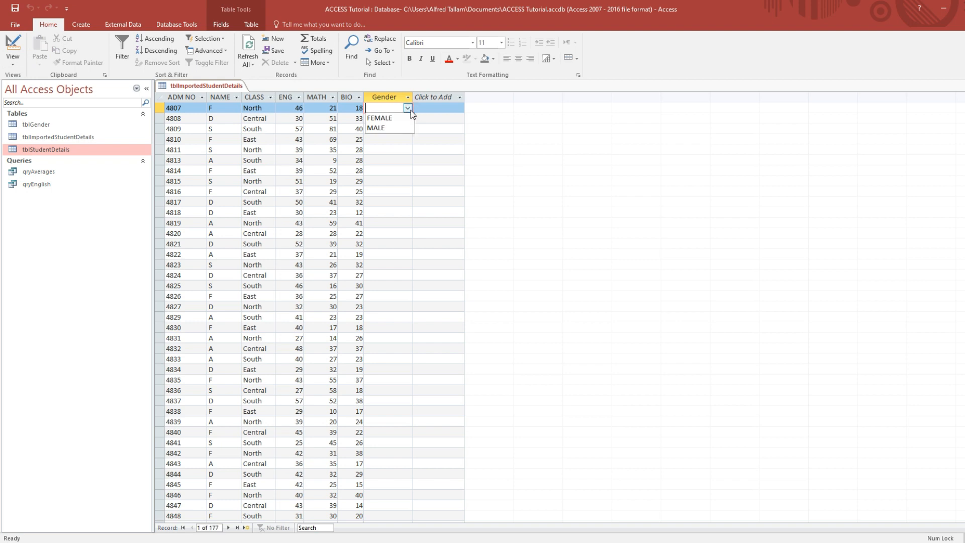
pyautogui.click(401, 118)
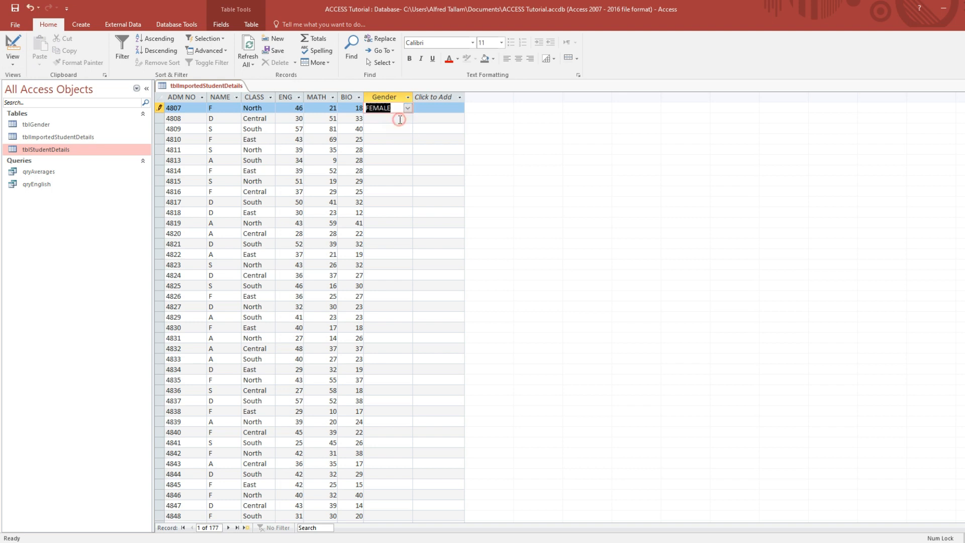
pyautogui.click(407, 118)
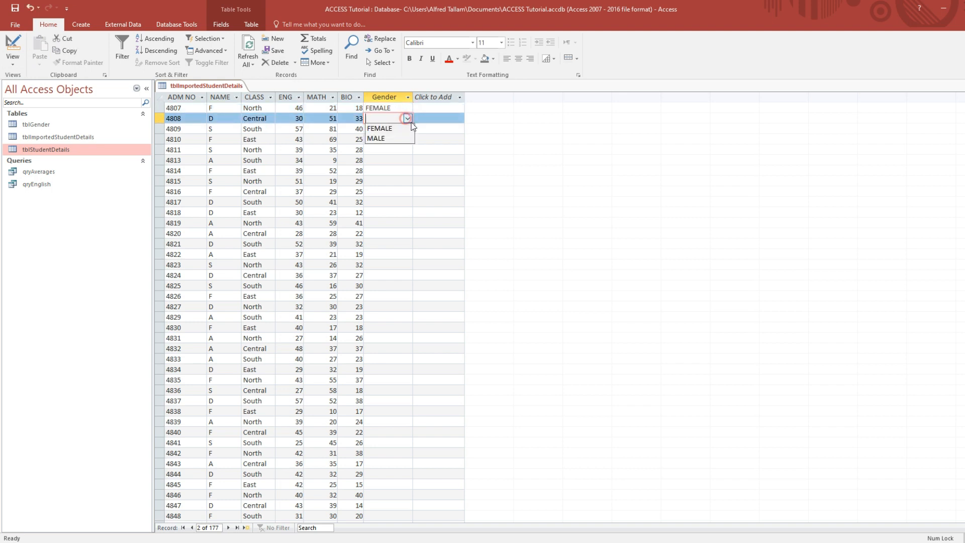
pyautogui.click(397, 138)
# Step: Set Gender to MALE for the third and fourth records and FEMALE for the fifth
pyautogui.click(407, 129)
pyautogui.click(398, 149)
pyautogui.click(403, 139)
pyautogui.click(403, 140)
pyautogui.click(397, 159)
pyautogui.click(400, 150)
pyautogui.click(407, 150)
pyautogui.click(389, 161)
# Step: Set Gender to FEMALE for the sixth, seventh and eighth records
pyautogui.click(390, 161)
pyautogui.write('fEMALE')
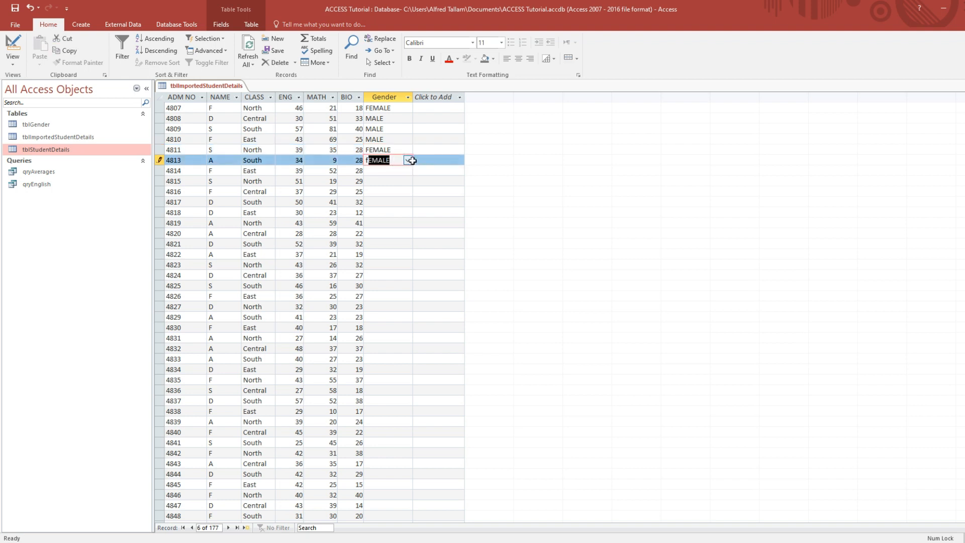
pyautogui.press('Return')
pyautogui.click(402, 170)
pyautogui.write('f')
pyautogui.press('Return')
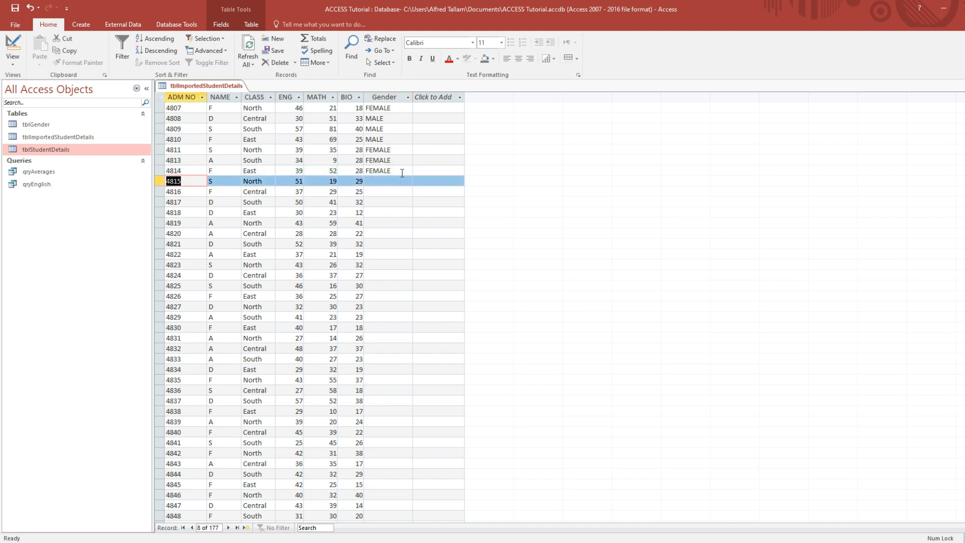
pyautogui.click(405, 181)
pyautogui.click(406, 181)
pyautogui.write('f')
pyautogui.press('Return')
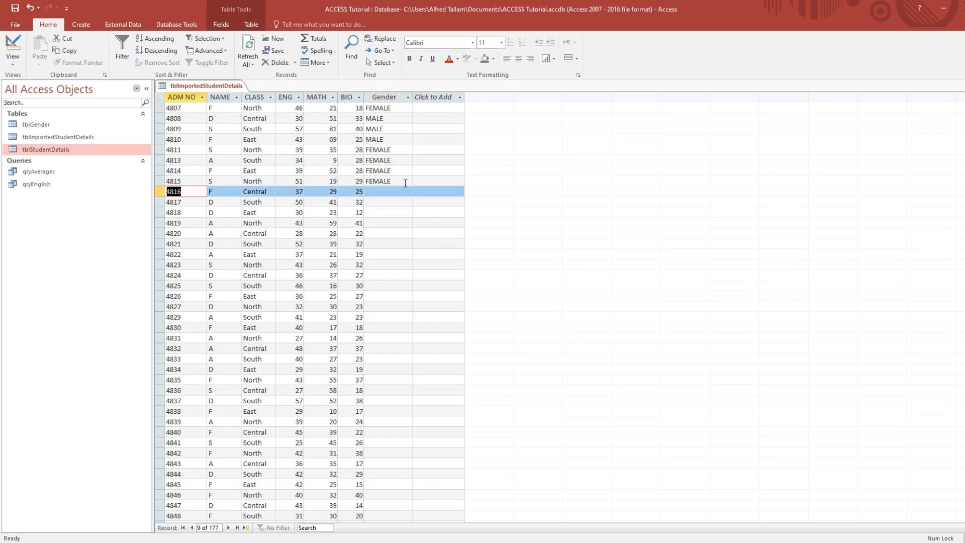
# Step: Set Gender to MALE for the ninth, tenth and eleventh records
pyautogui.click(400, 192)
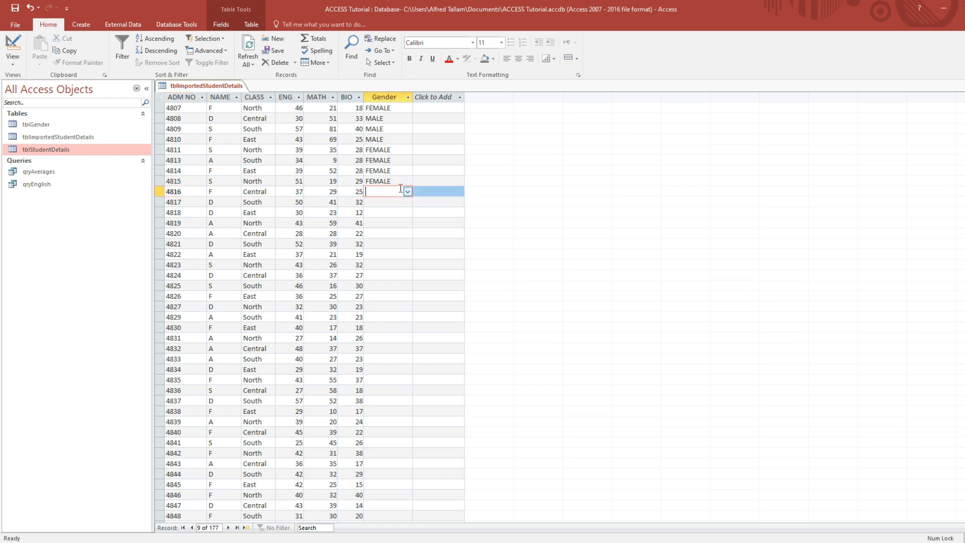
pyautogui.press('Return')
pyautogui.click(388, 191)
pyautogui.write('mALE')
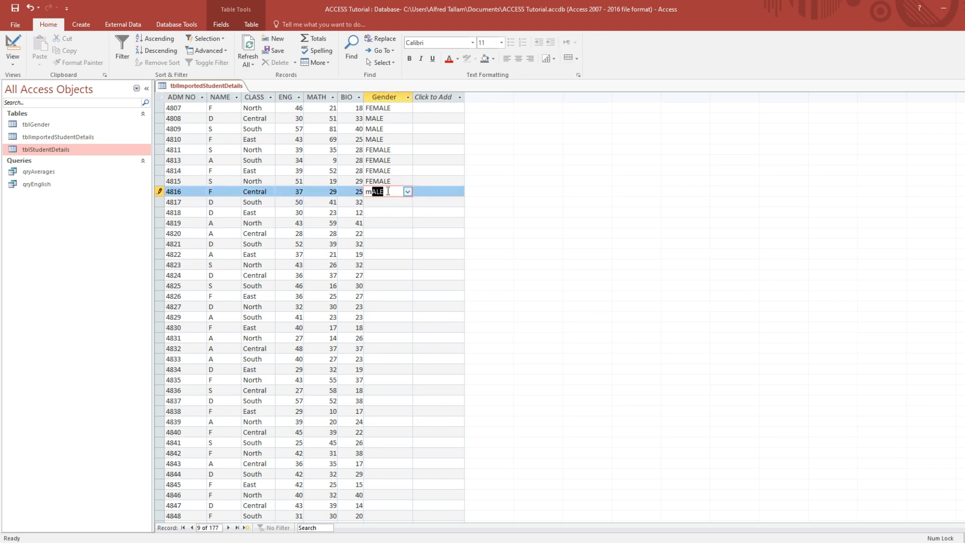
pyautogui.press('Return')
pyautogui.click(398, 201)
pyautogui.click(396, 198)
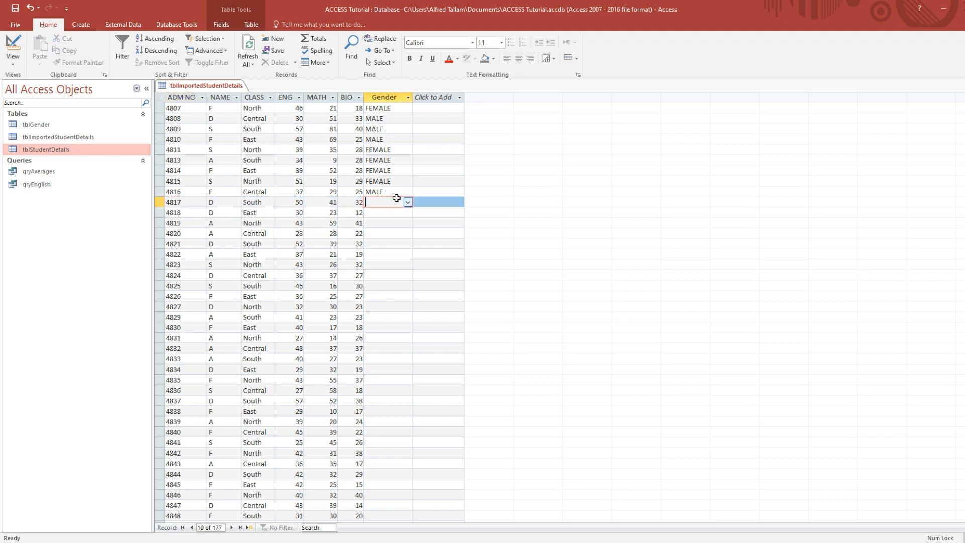
pyautogui.click(393, 204)
pyautogui.write('MALE')
pyautogui.press('Return')
pyautogui.click(394, 213)
pyautogui.write('MALE')
pyautogui.press('Return')
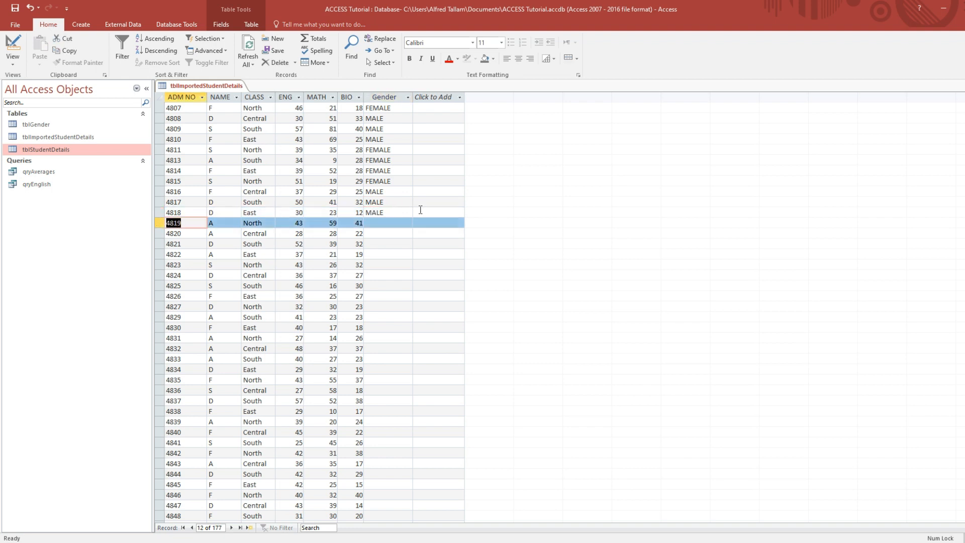
pyautogui.scroll(-13, 394, 221)
pyautogui.scroll(-20, 392, 230)
pyautogui.scroll(20, 393, 231)
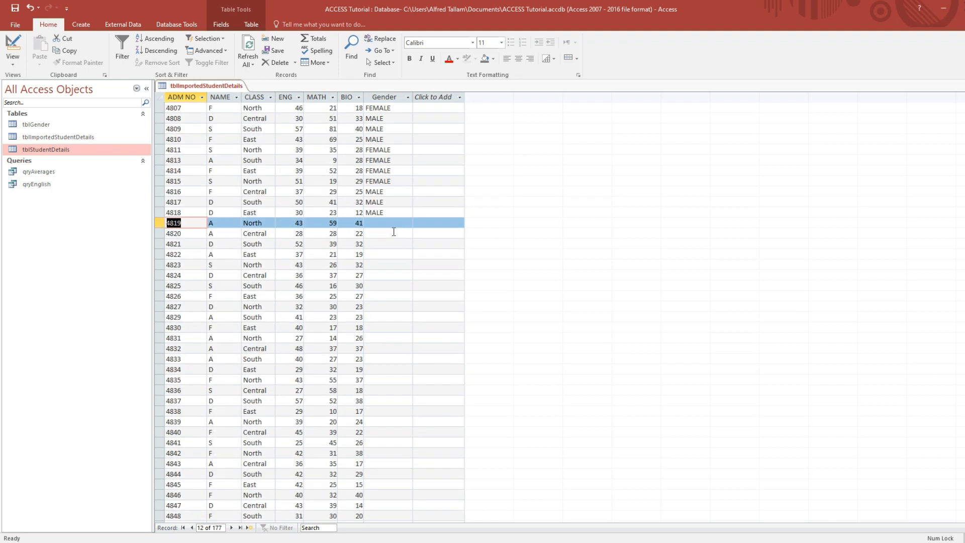